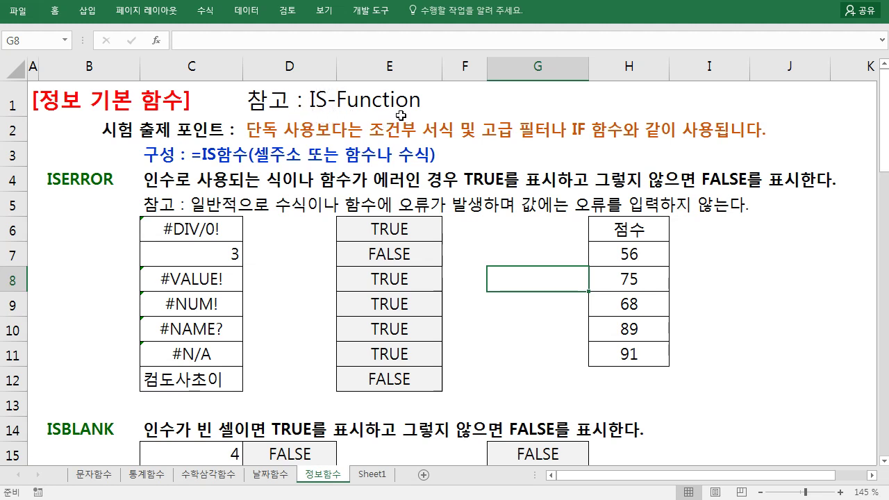
Step: Look over the ISERROR, ISBLANK, ISNUMBER, ISODD and ISEVEN sections of the 정보함수 sheet
click(526, 99)
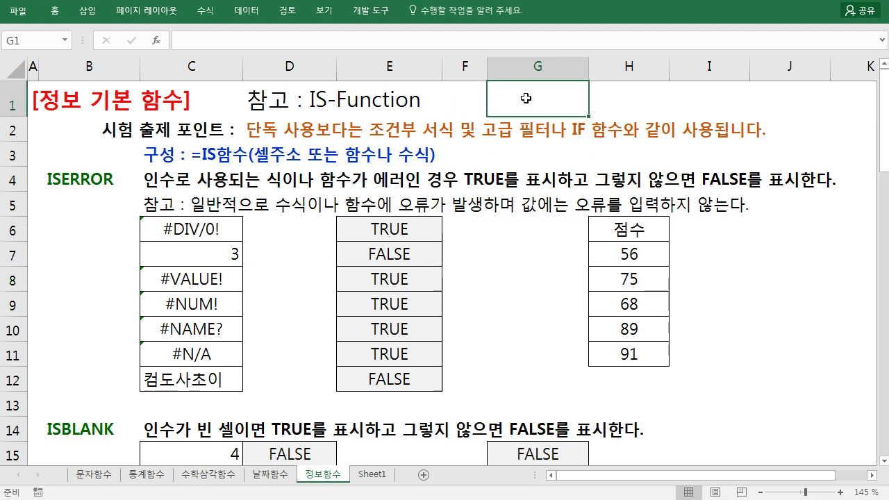
click(470, 100)
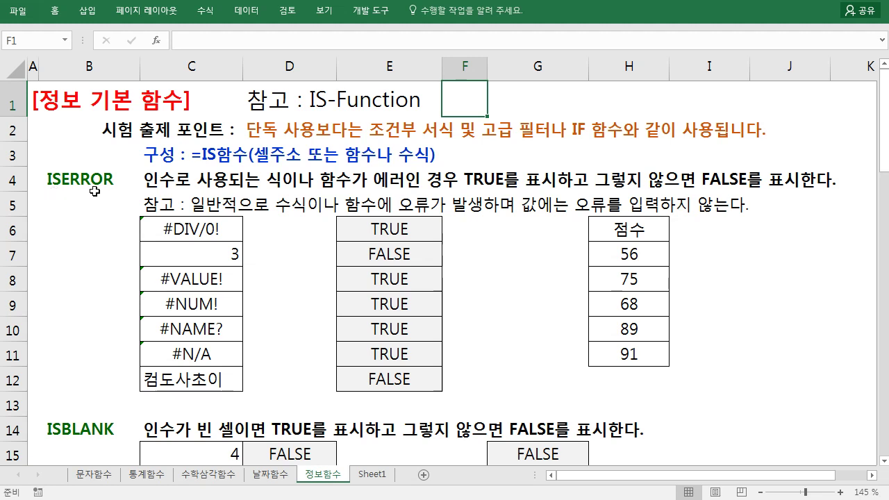
scroll(93, 232, down, 2)
scroll(113, 352, down, 1)
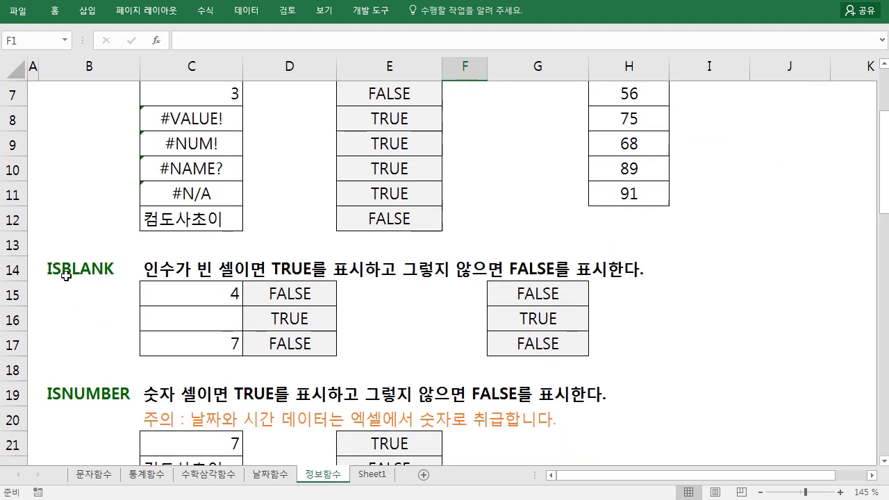
scroll(105, 276, down, 1)
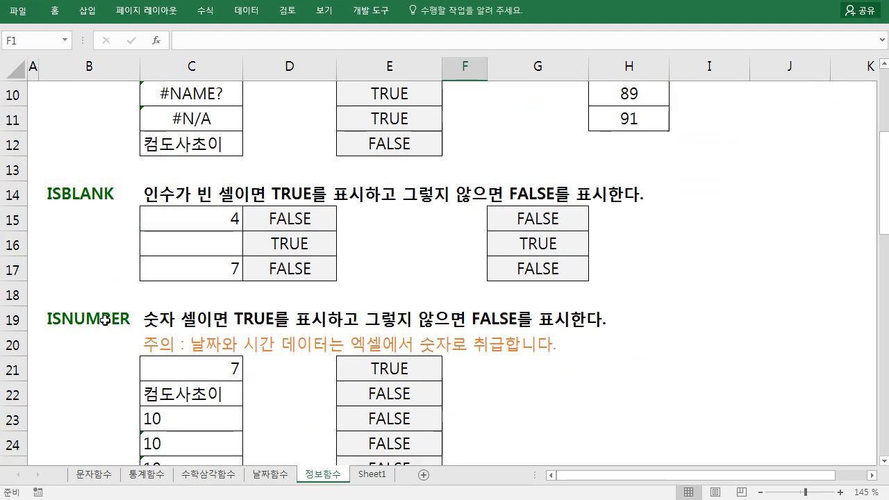
scroll(103, 316, down, 2)
scroll(120, 270, down, 3)
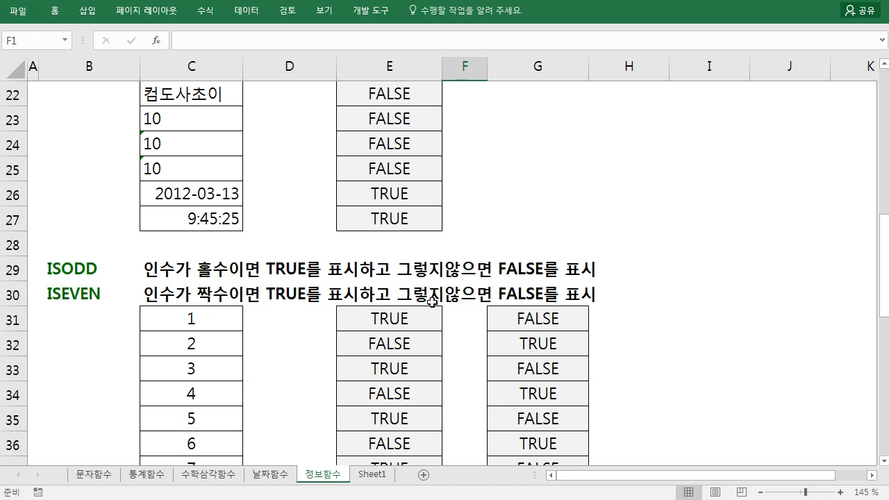
scroll(374, 300, down, 2)
scroll(243, 278, up, 9)
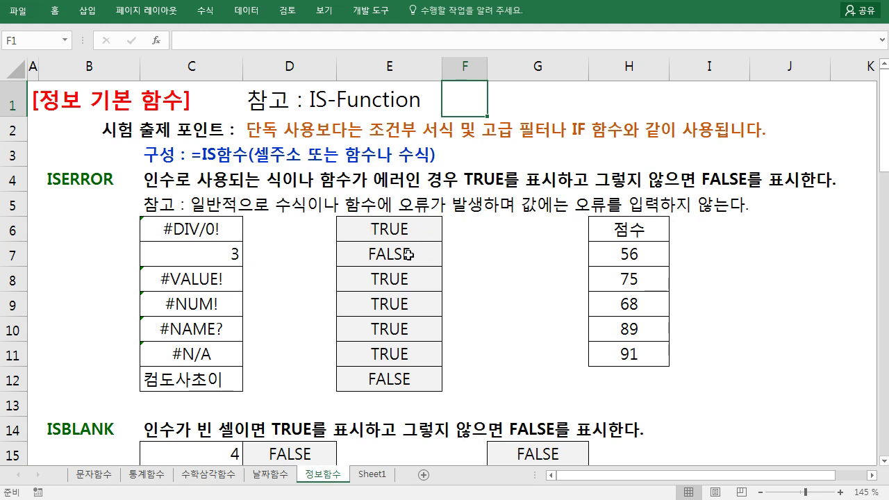
Step: Inspect the division formulas behind cells C6 and C7 in the ISERROR example
double_click(206, 230)
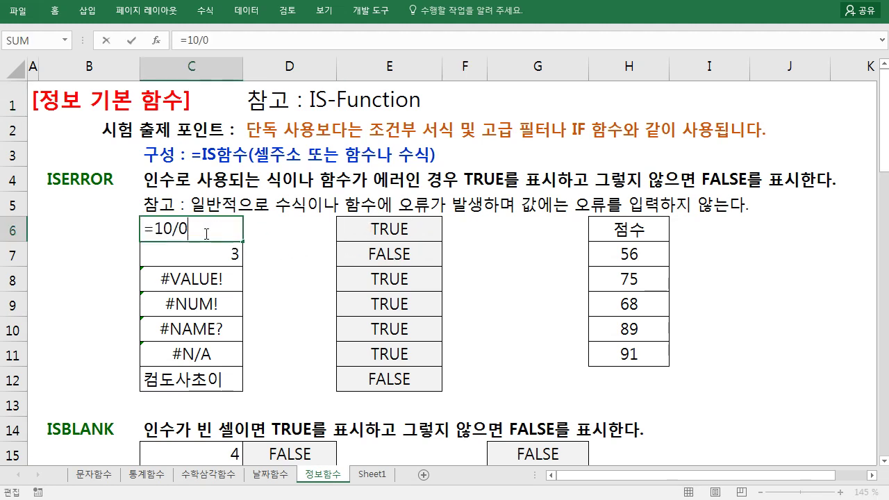
key(ctrl+Return)
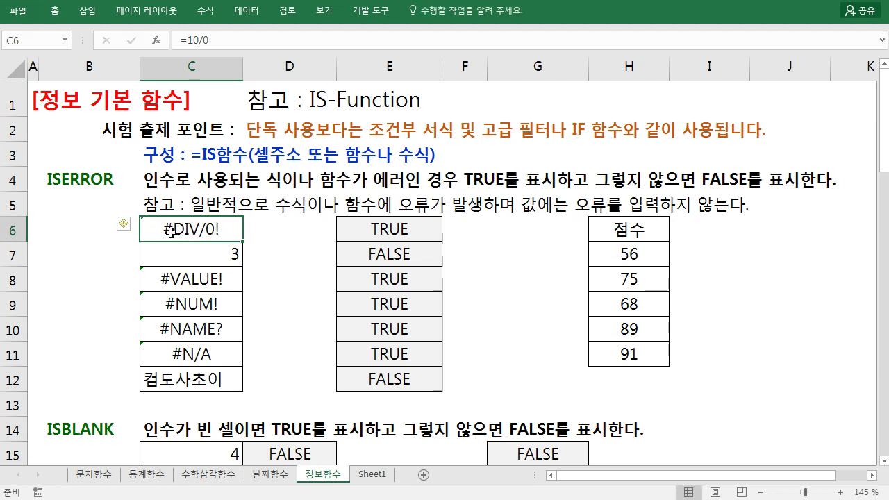
double_click(179, 230)
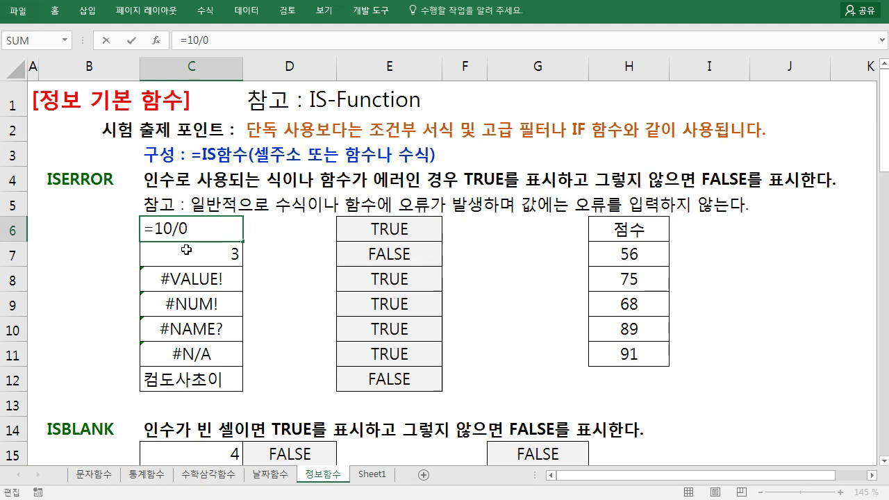
key(Return)
double_click(188, 253)
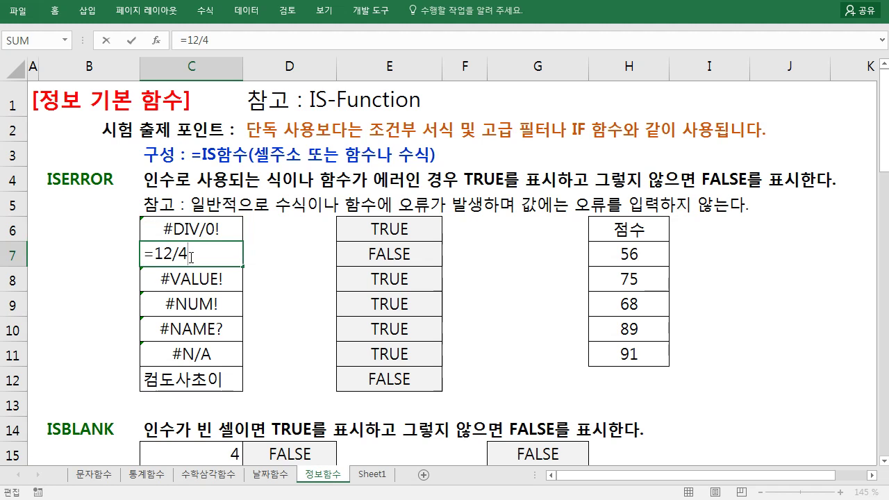
key(ctrl+Return)
Step: Inspect the text-plus-number formula in C8 and the SQRT formula with its argument in C9
click(196, 278)
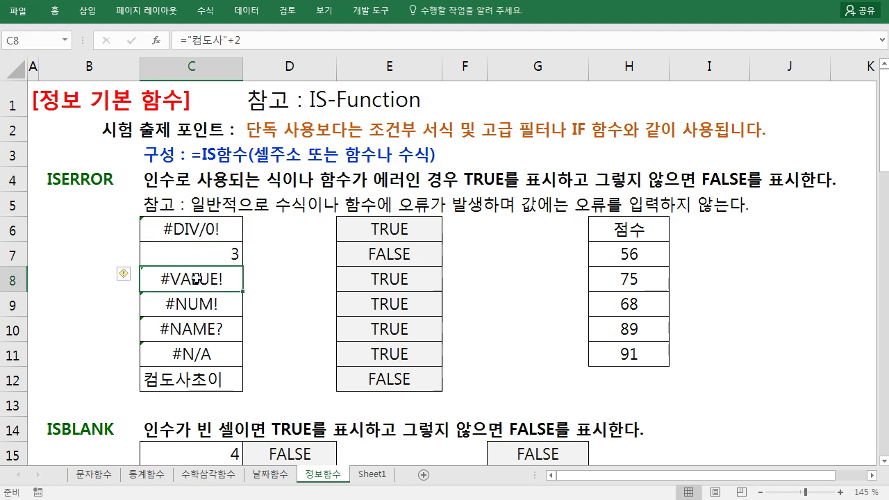
double_click(196, 278)
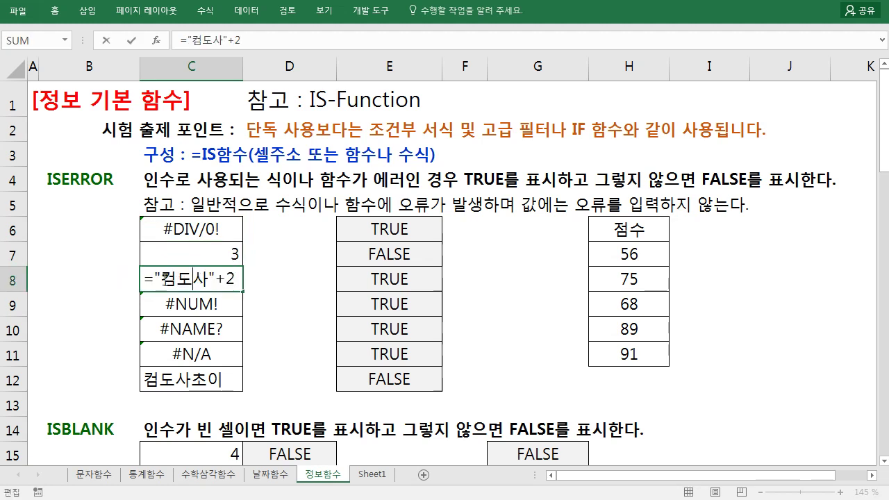
drag(163, 279, 217, 284)
key(ctrl+Return)
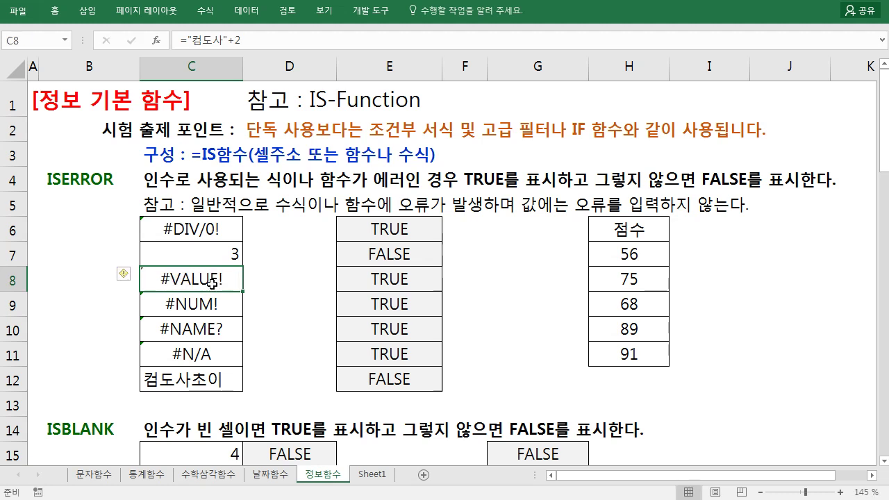
double_click(200, 304)
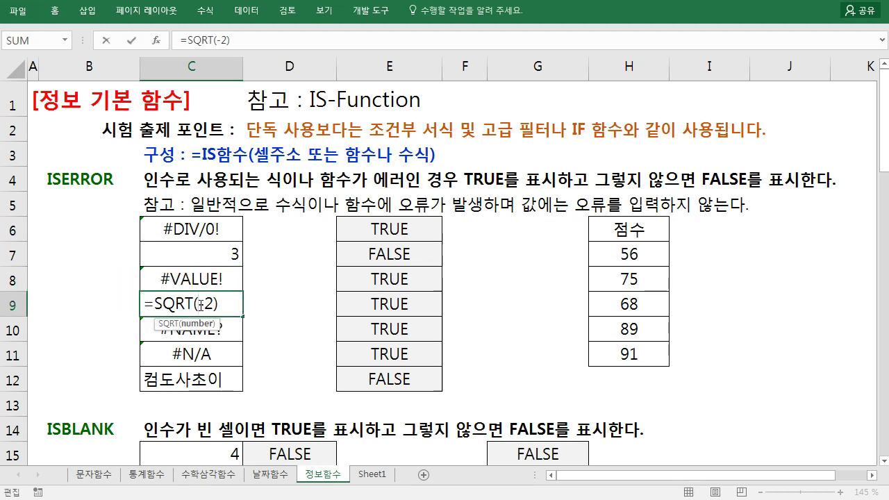
mouse_move(193, 304)
mouse_down()
mouse_move(217, 307)
mouse_move(193, 305)
mouse_up()
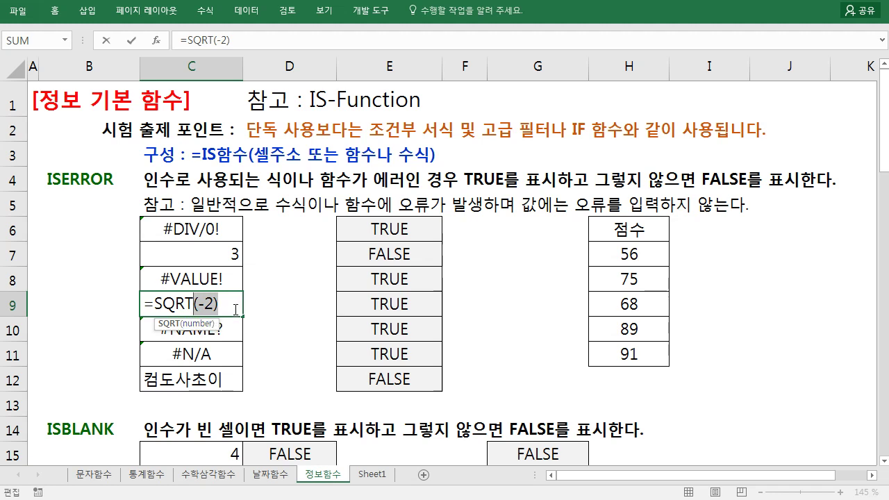
key(Escape)
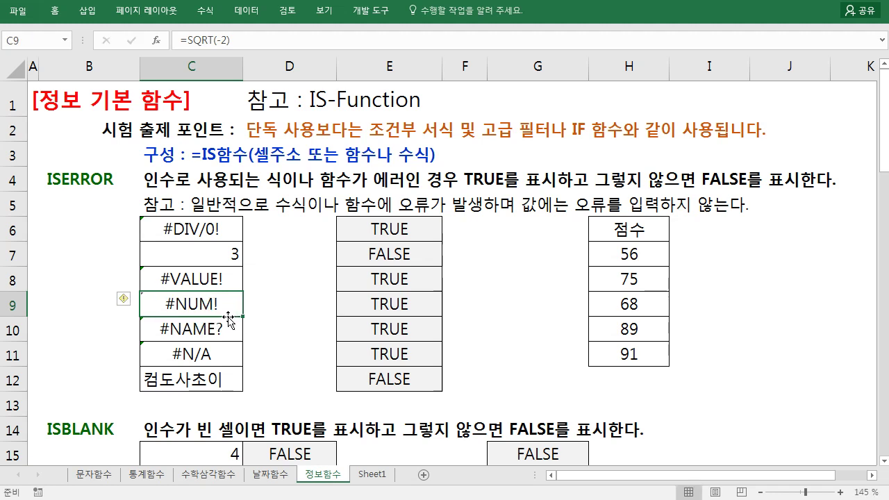
Step: Inspect the unquoted text formula in C10, the RANK formula's number argument in C11, and the plain text in C12
double_click(226, 328)
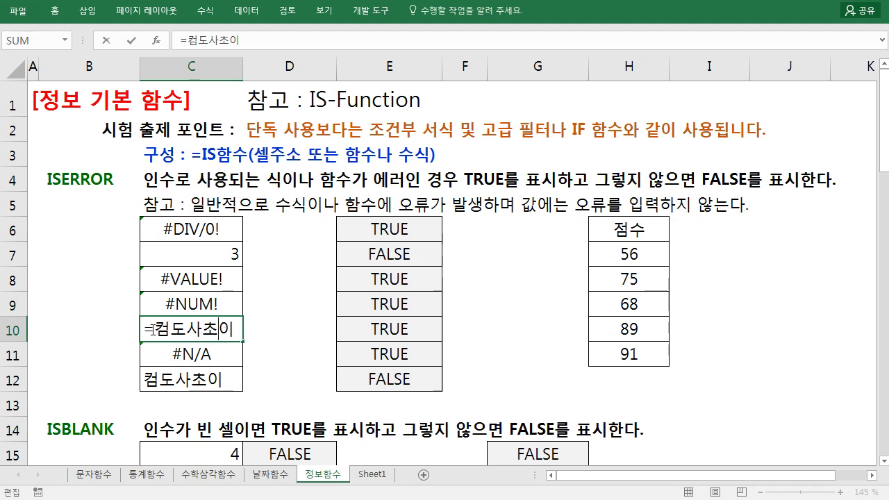
drag(153, 329, 234, 340)
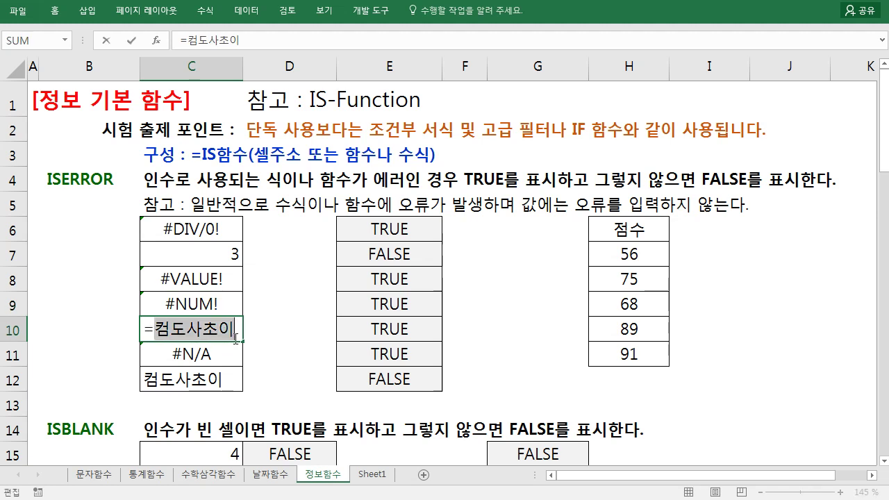
key(Return)
double_click(217, 359)
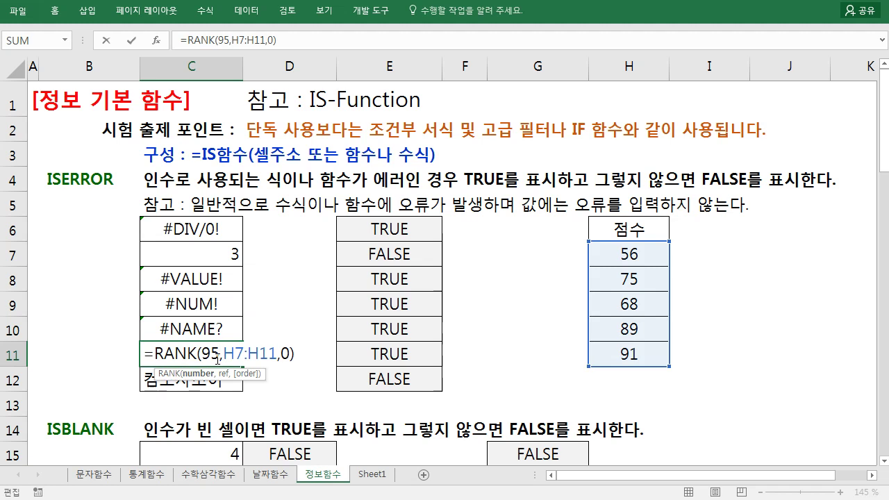
double_click(206, 353)
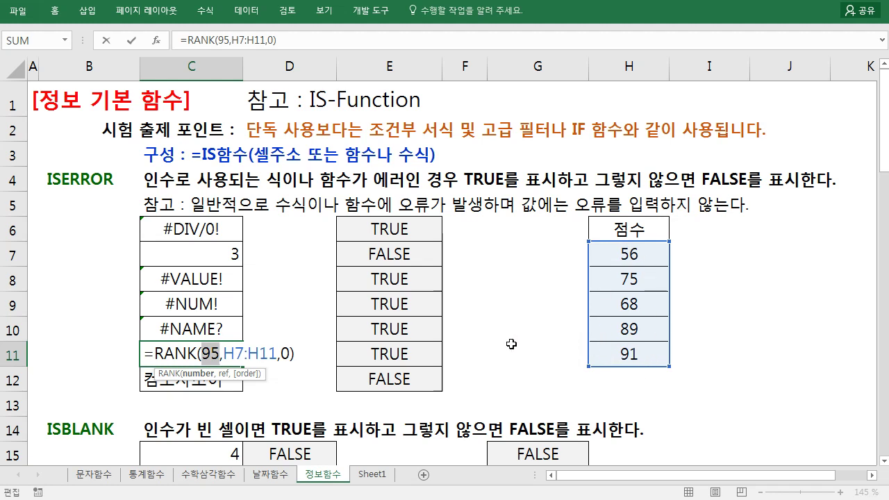
key(ctrl+Return)
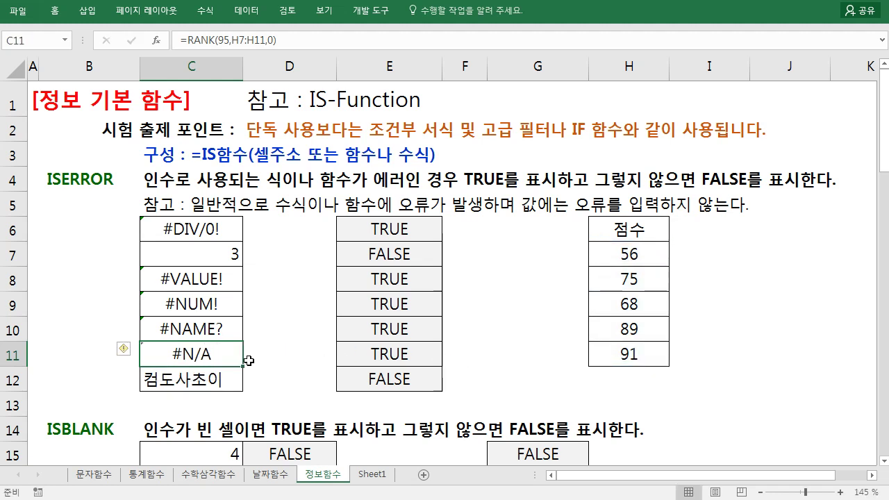
click(220, 379)
double_click(219, 379)
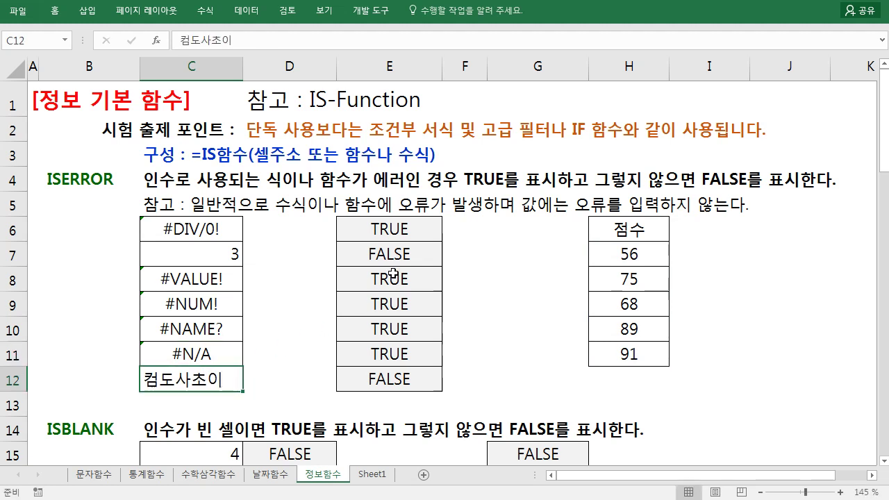
Step: Check the ISERROR formula in E6 and fill it down through E12
click(401, 230)
double_click(402, 229)
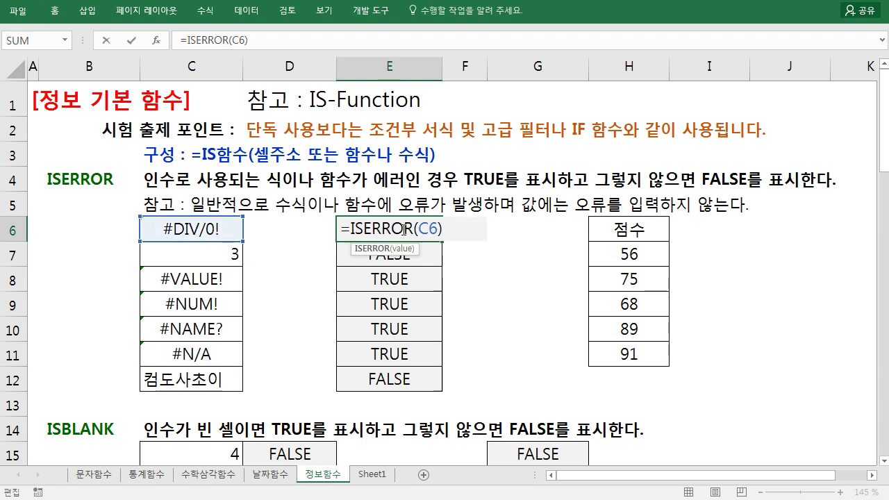
key(Escape)
drag(442, 240, 444, 389)
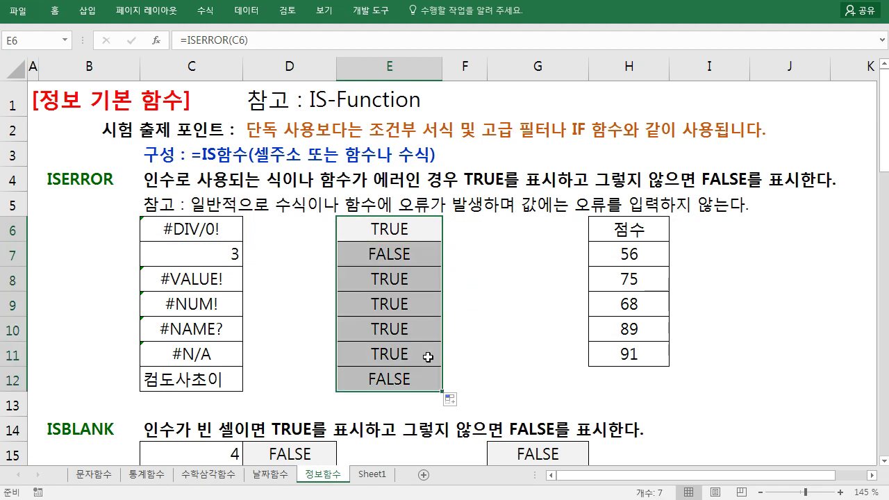
Step: Compare the non-error cells C7 and C12 with their ISERROR results in E7 and E12
click(400, 261)
click(217, 255)
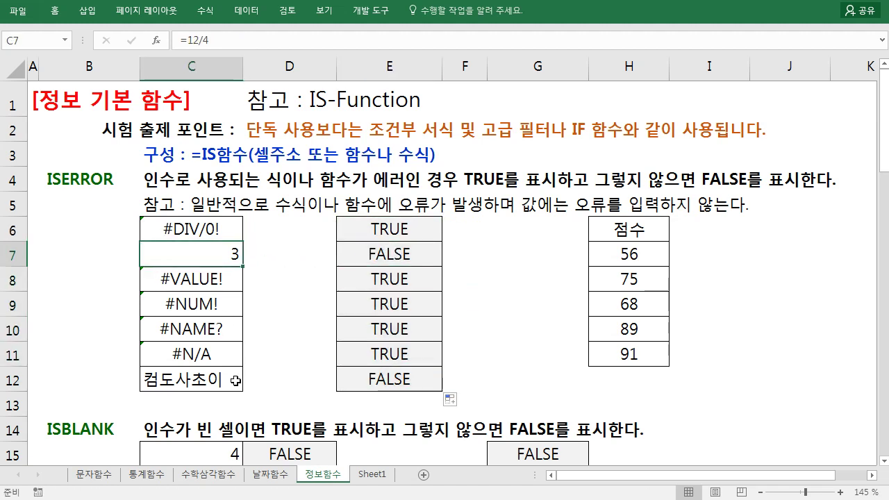
click(235, 381)
click(378, 378)
click(373, 256)
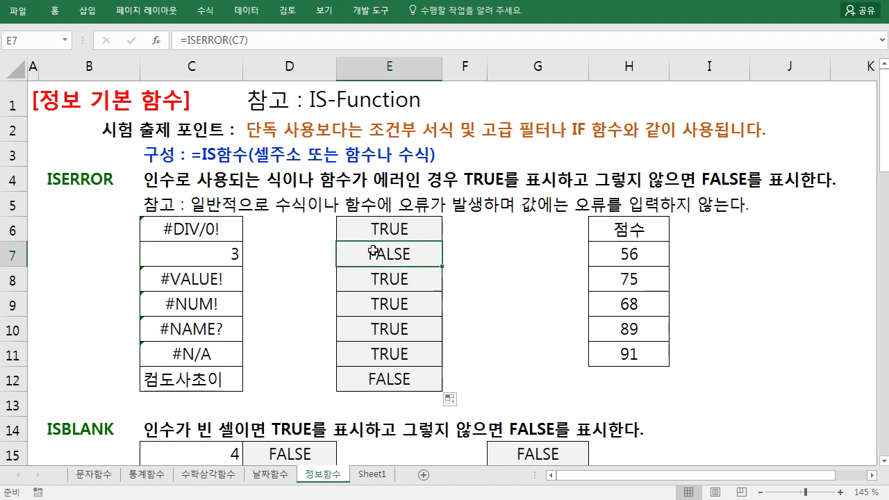
click(225, 250)
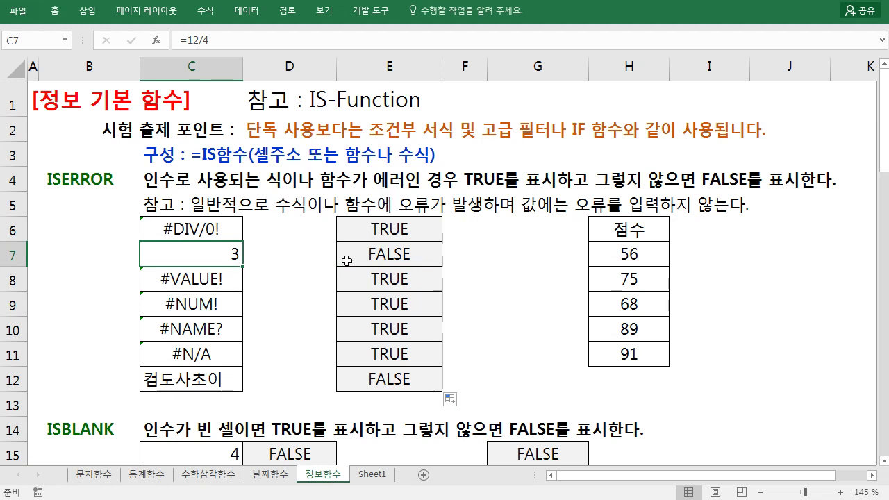
Step: Examine the ISBLANK example's source cells C15, C16 and C17
scroll(321, 288, down, 1)
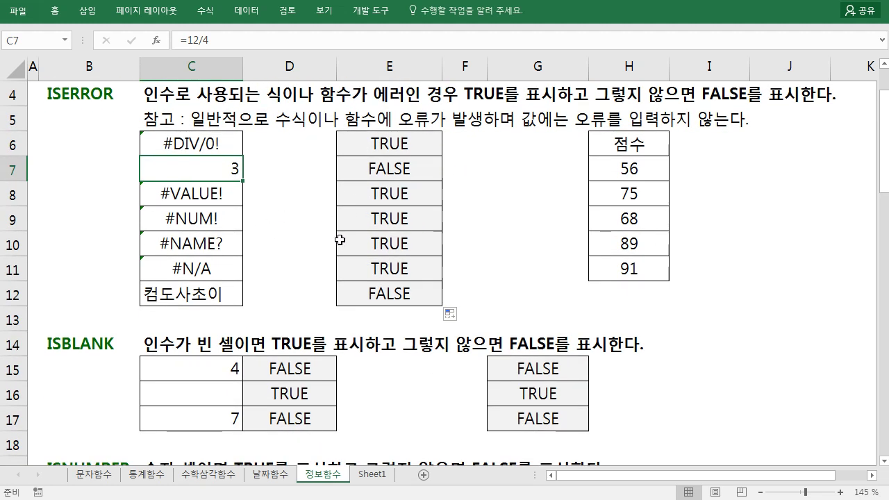
scroll(340, 238, down, 2)
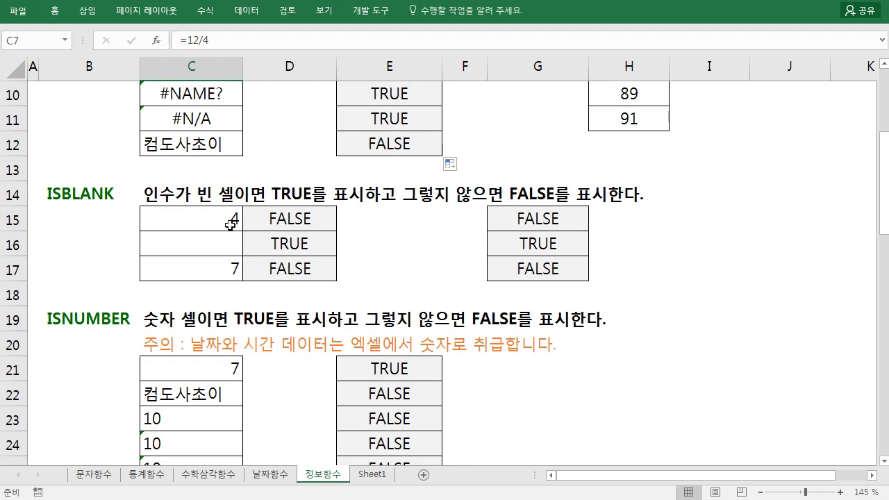
click(229, 223)
double_click(230, 221)
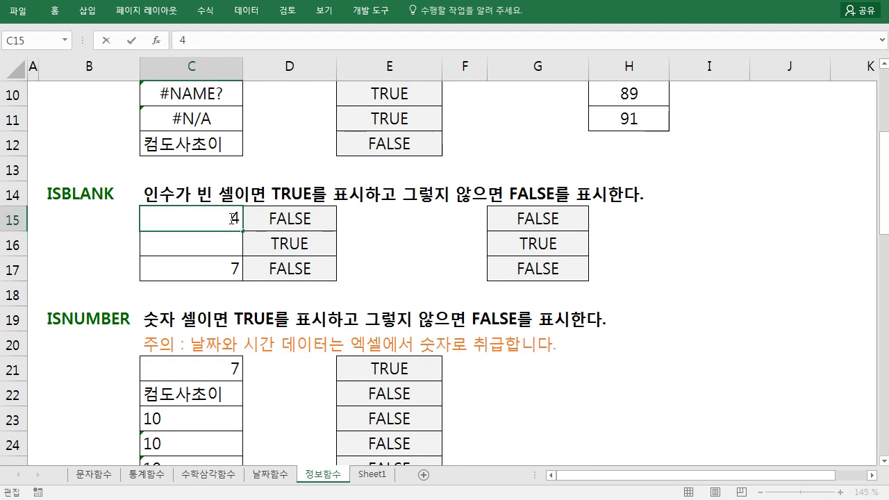
key(Escape)
click(230, 244)
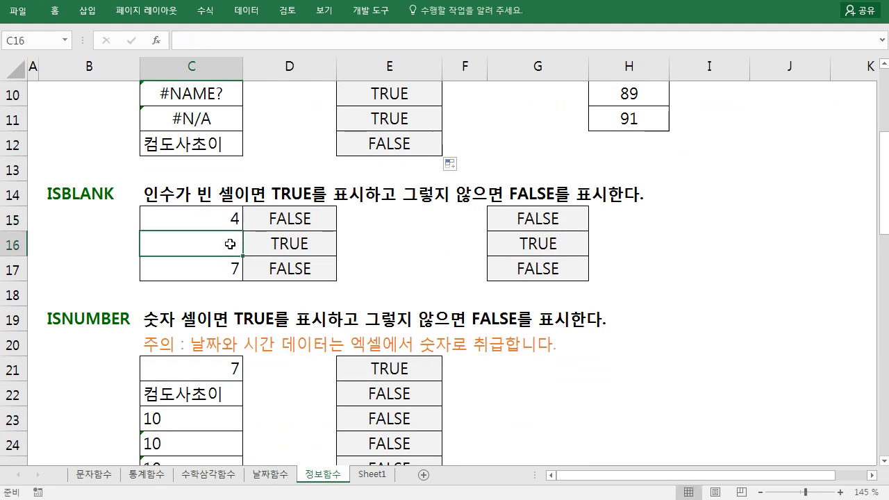
double_click(230, 244)
click(201, 270)
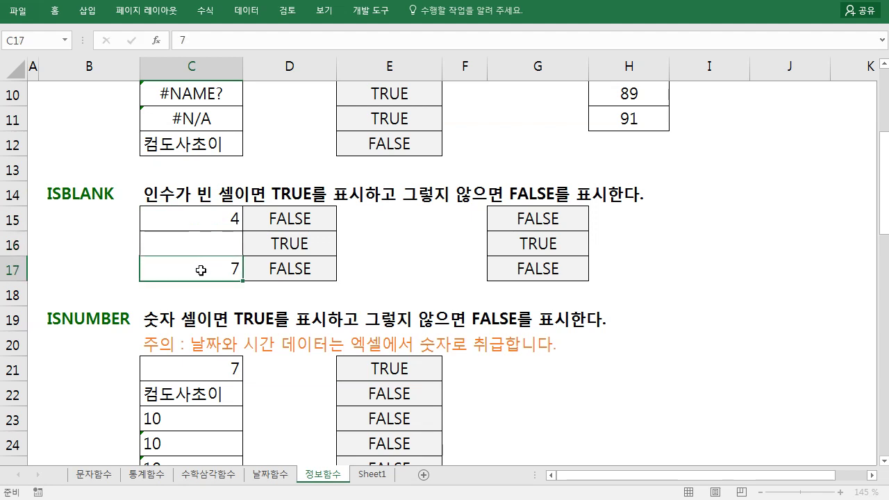
Step: Inspect the ISBLANK formula in D15 and its cell argument, leaving the formula as it is
double_click(302, 218)
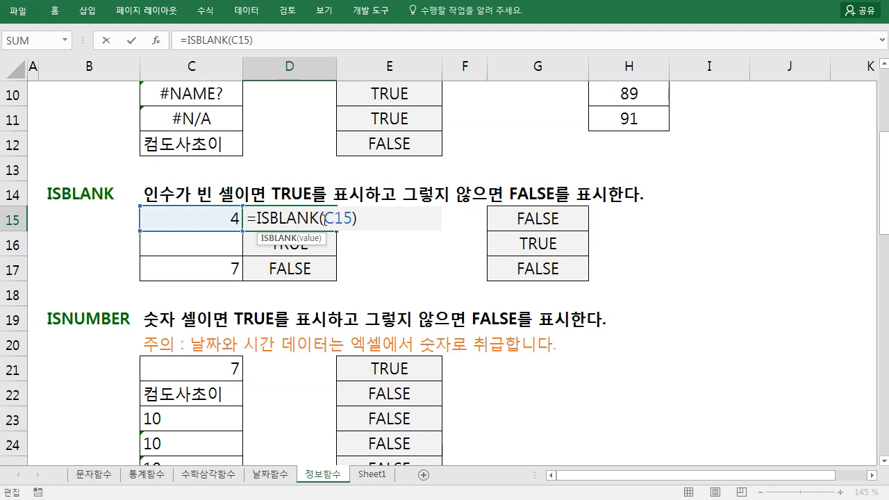
drag(324, 218, 357, 218)
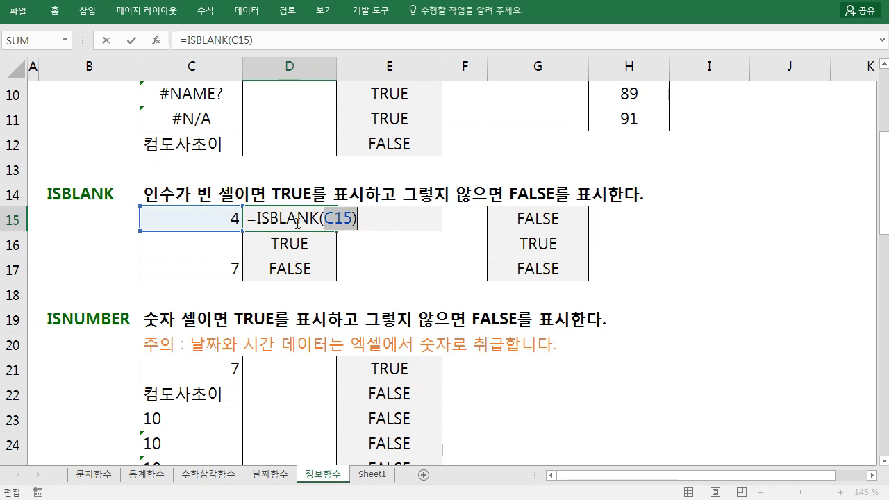
key(Escape)
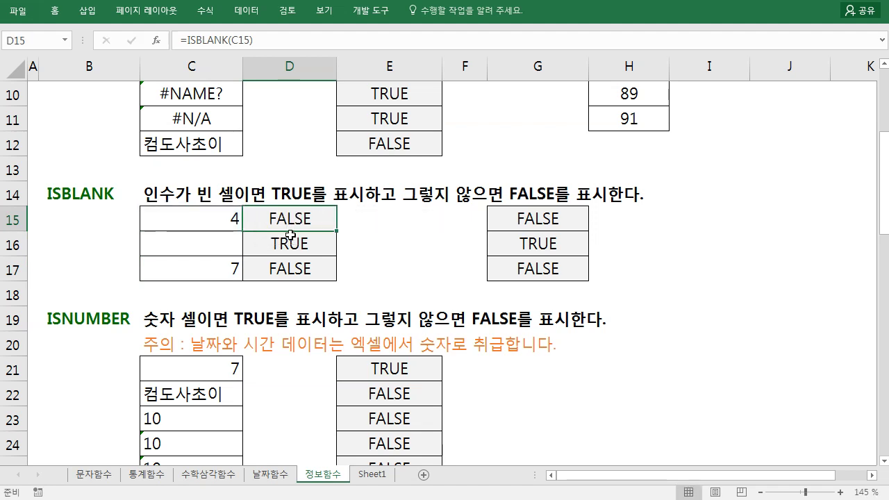
Step: Compare source cells C15 and C16 with their ISBLANK formulas in D15 and D16
click(235, 218)
click(286, 225)
click(234, 240)
double_click(297, 245)
key(Escape)
Step: Clear cell C15 to test the blank-check formulas, and undo the deletion
click(232, 221)
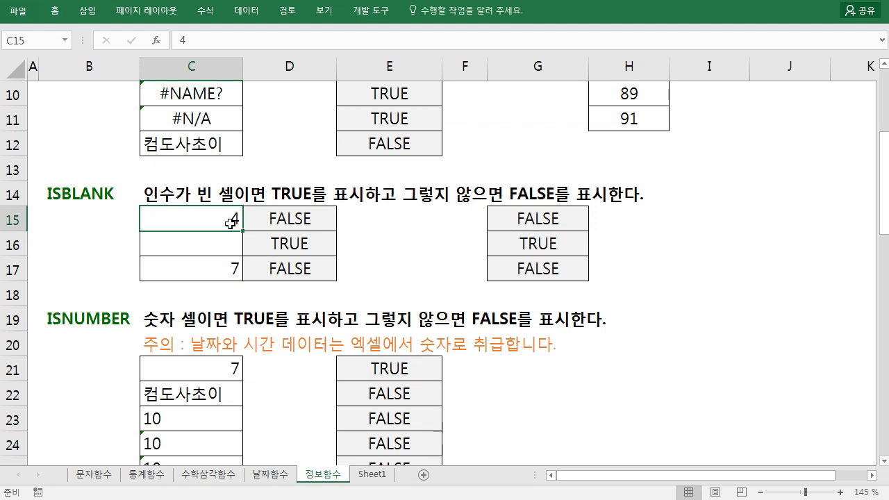
key(Delete)
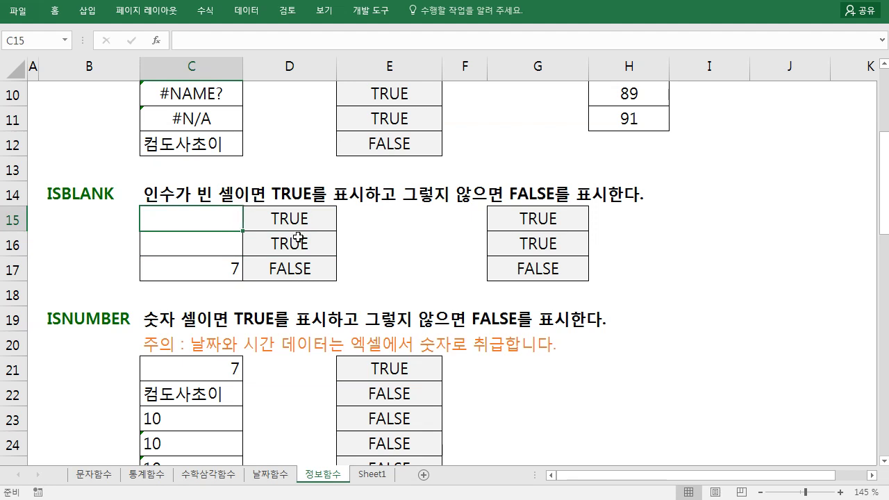
key(ctrl+z)
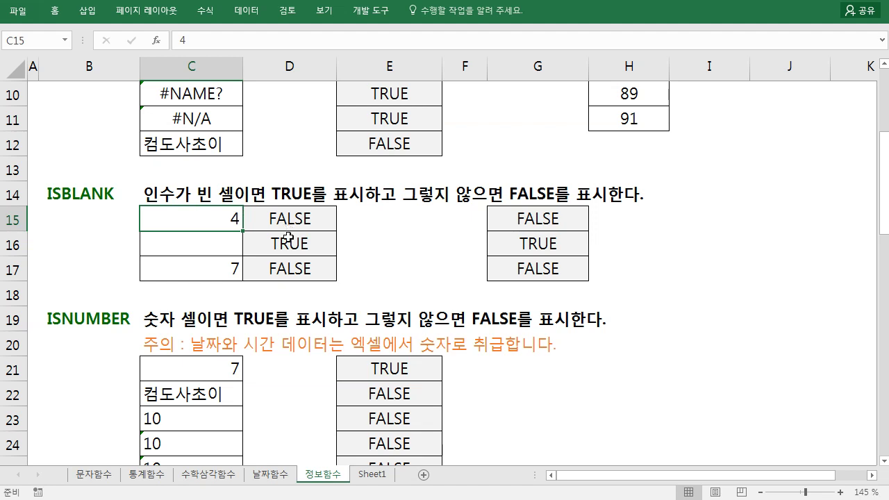
Step: Re-enter the alternative blank-check formula =C15="" in cell G15
click(512, 227)
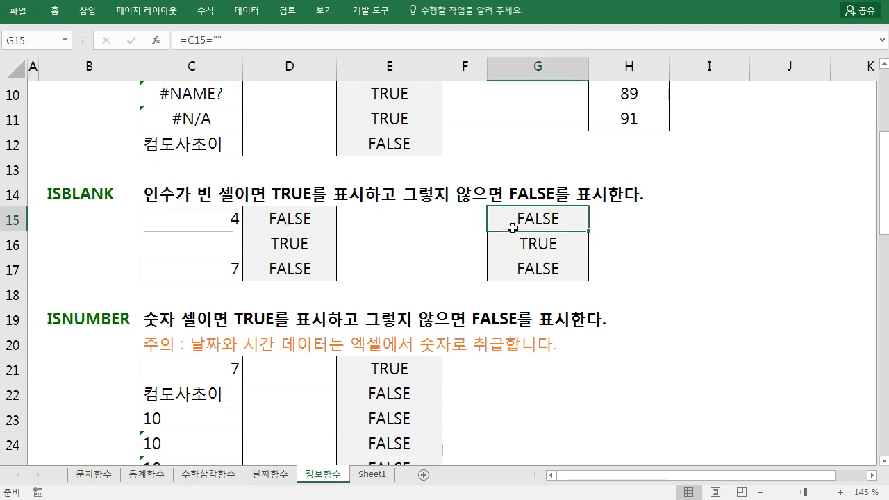
double_click(515, 223)
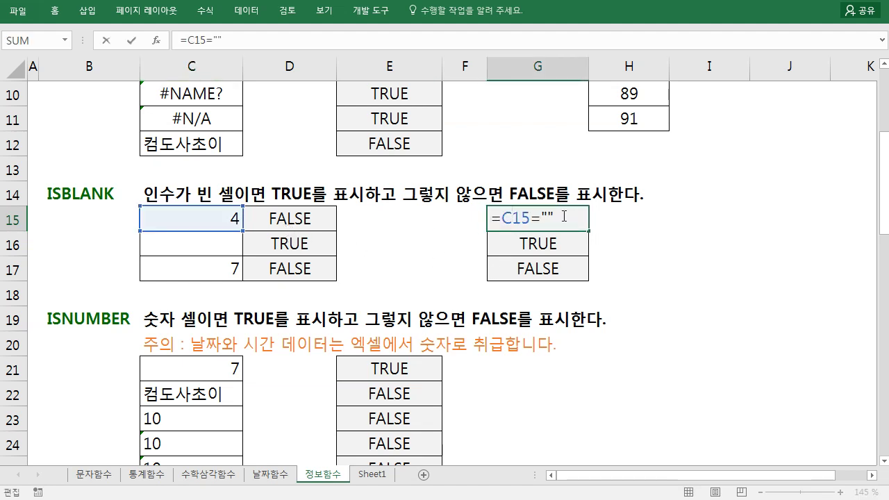
drag(563, 217, 470, 219)
text(=)
click(235, 220)
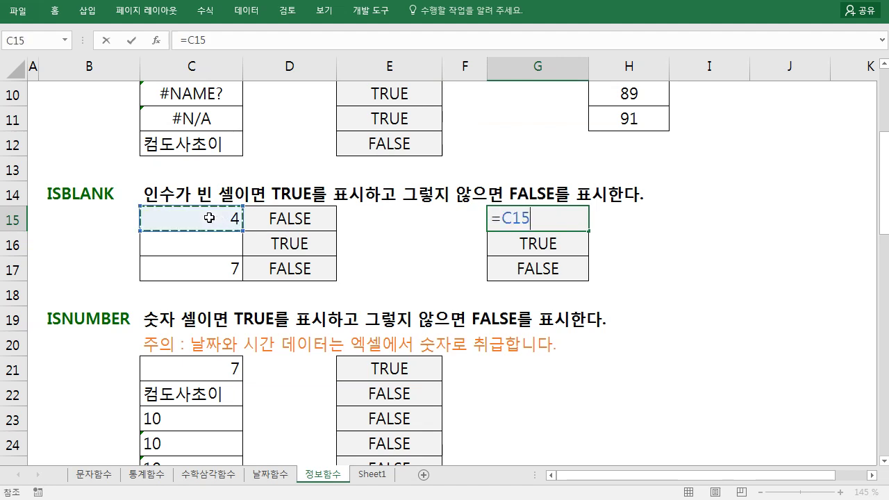
text(=)
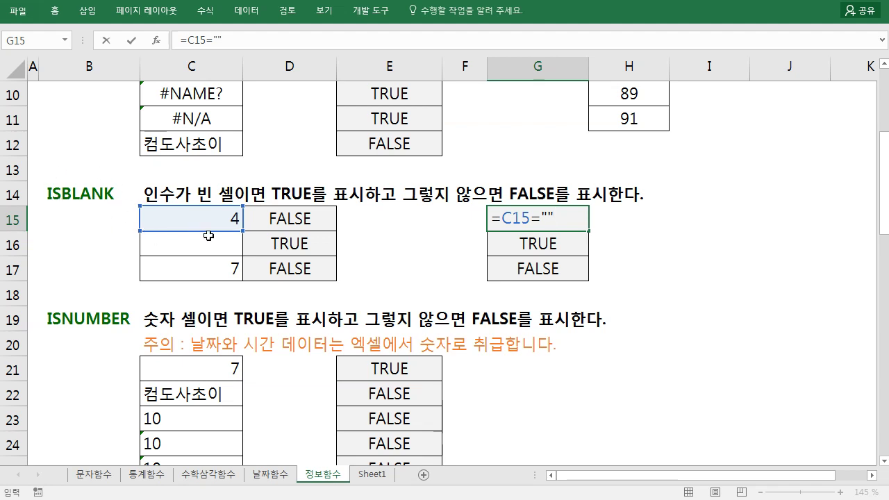
click(459, 262)
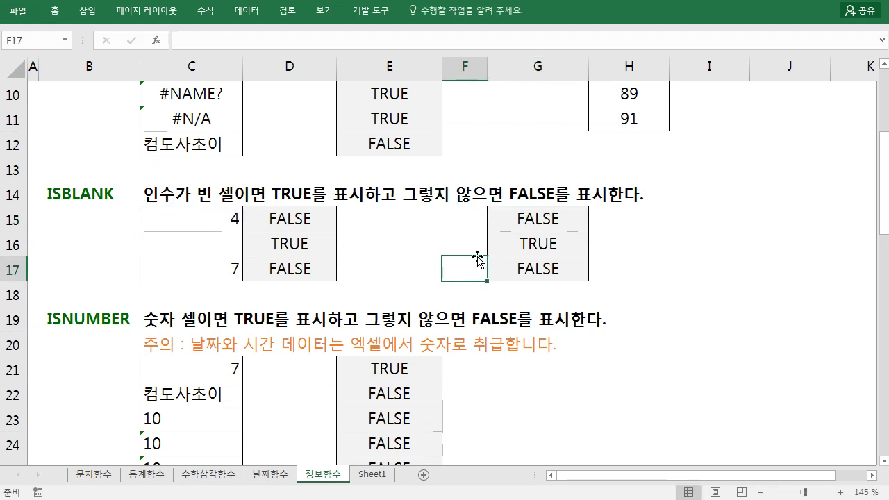
Step: Compare the empty-string comparison formula in G15 and its results through G17 with the ISBLANK results in D15 and D16
click(528, 223)
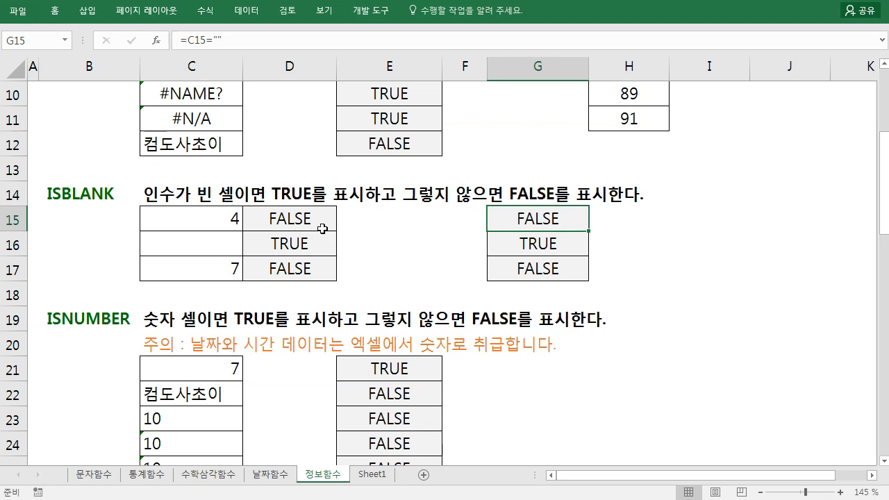
double_click(512, 225)
drag(561, 219, 495, 216)
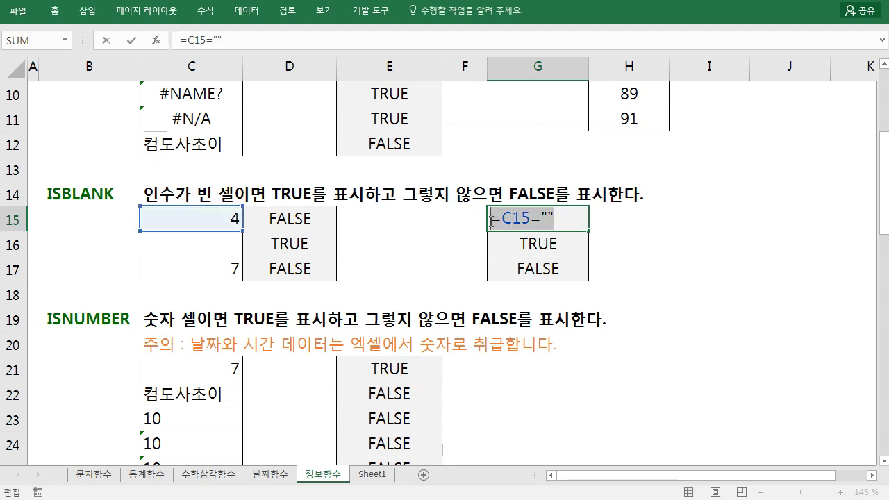
key(Escape)
click(311, 217)
click(311, 240)
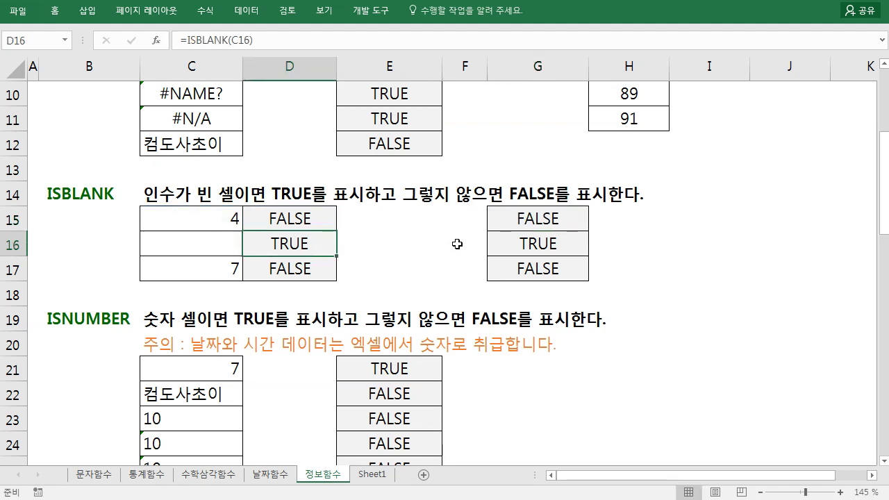
drag(518, 237, 522, 267)
click(398, 267)
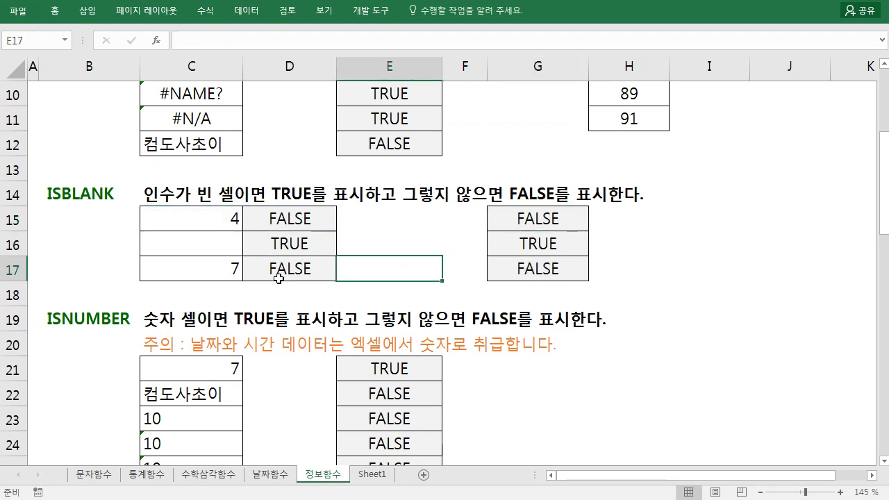
Step: Examine the ISNUMBER example's value in C21 and the formula in E21, leaving both as they are
scroll(280, 277, down, 2)
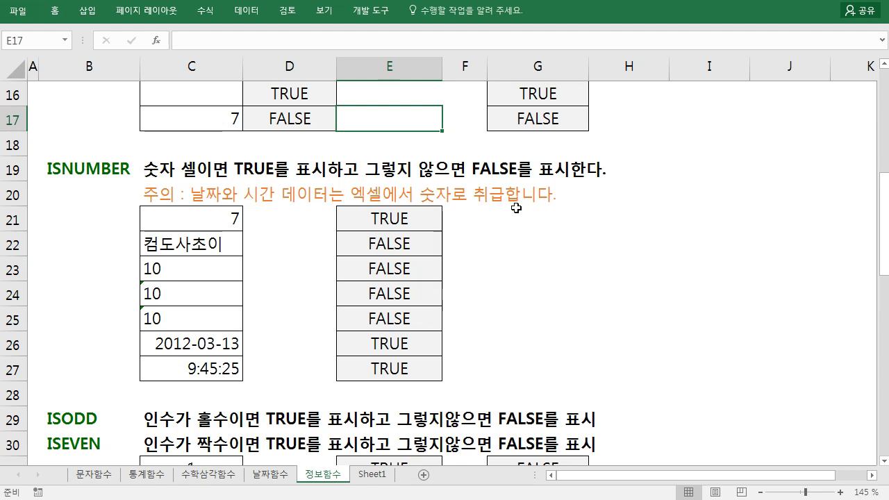
click(227, 220)
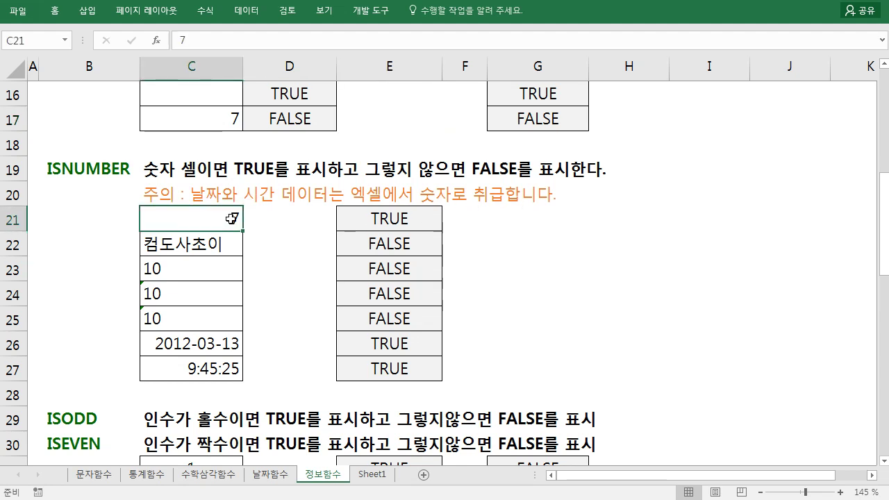
click(384, 217)
double_click(384, 218)
key(Escape)
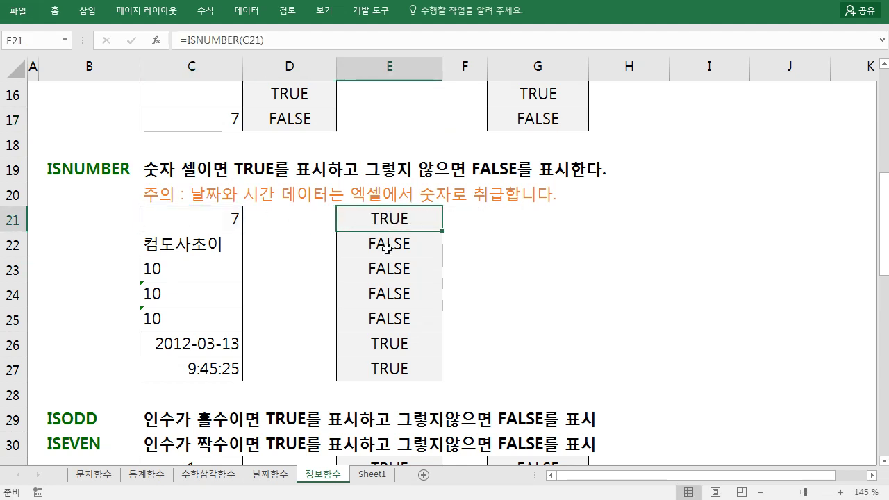
Step: Compare the text in C22 with its ISNUMBER result in E22, and inspect the quoted number in C23's formula
double_click(236, 251)
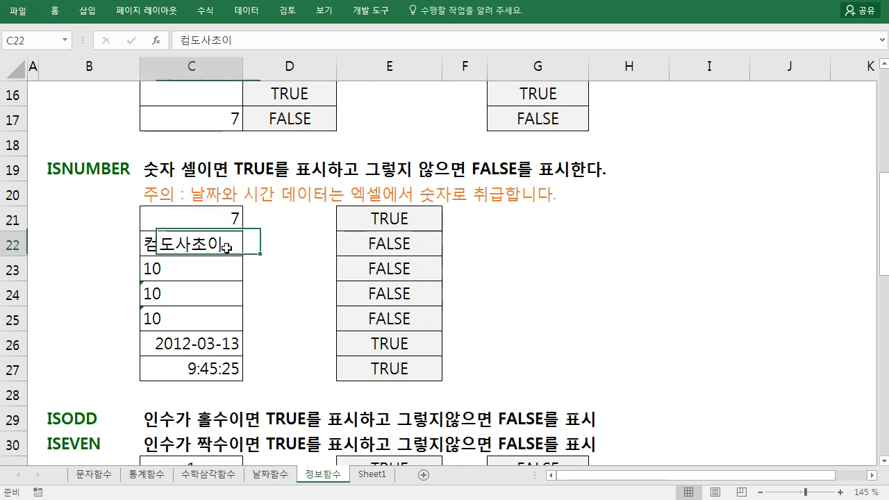
click(405, 250)
click(211, 268)
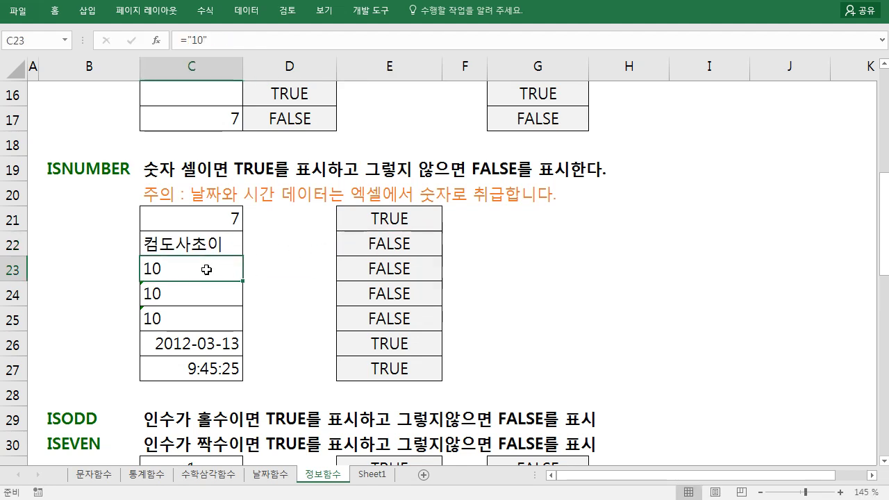
double_click(193, 272)
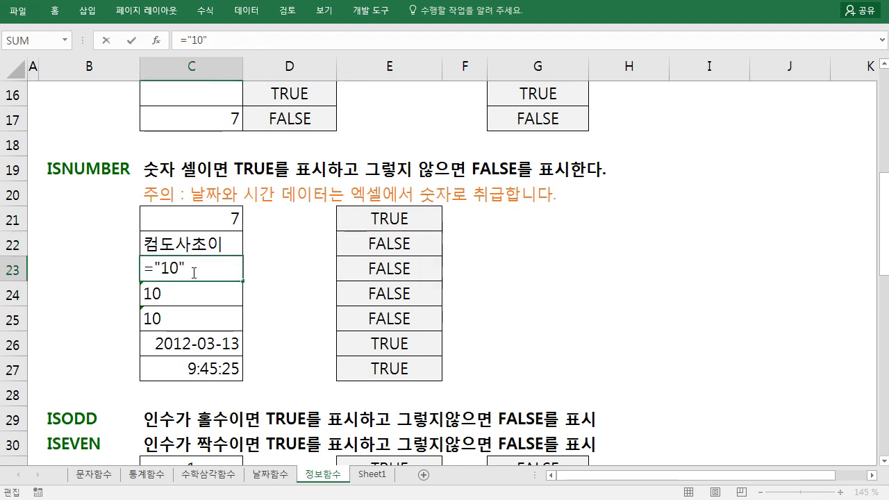
drag(160, 273, 201, 273)
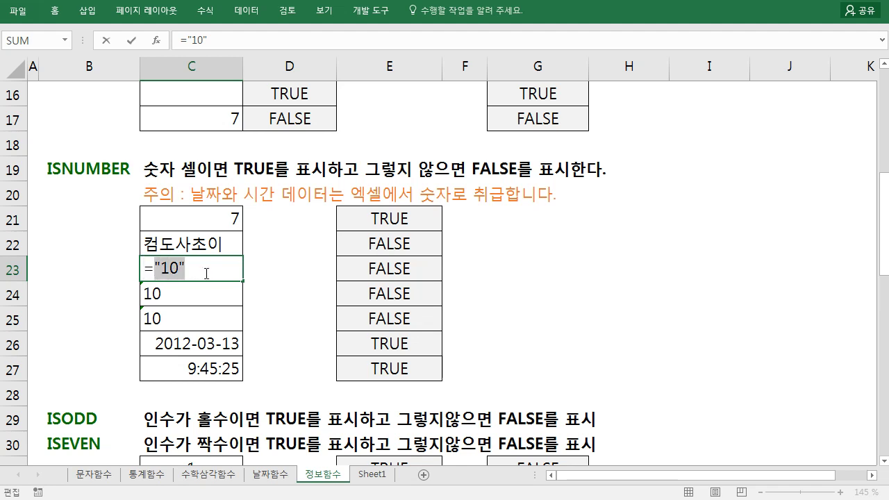
key(Return)
click(206, 271)
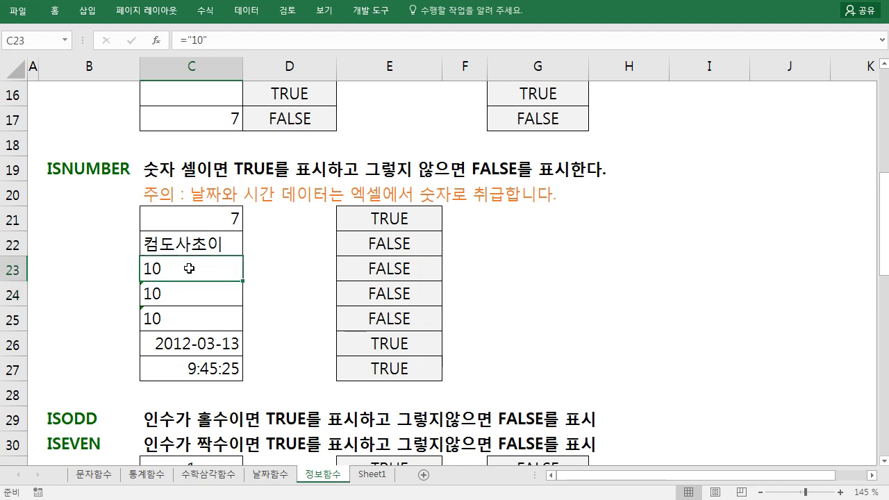
Step: Try appending *1 to the formula in C23, and undo the change
double_click(189, 268)
text(*1)
key(Return)
key(ctrl+z)
Step: Inspect the apostrophe prefix of the number in C24 and compare it with the ISNUMBER result in E24
click(222, 299)
double_click(224, 302)
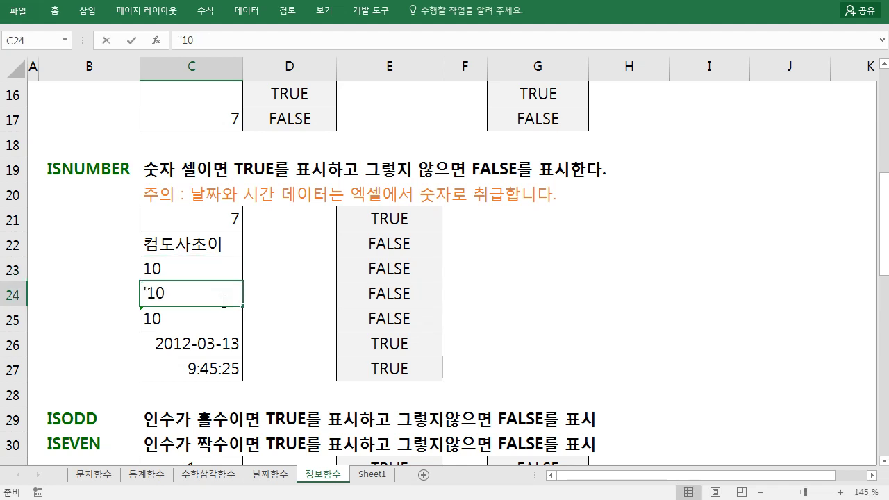
drag(143, 292, 147, 290)
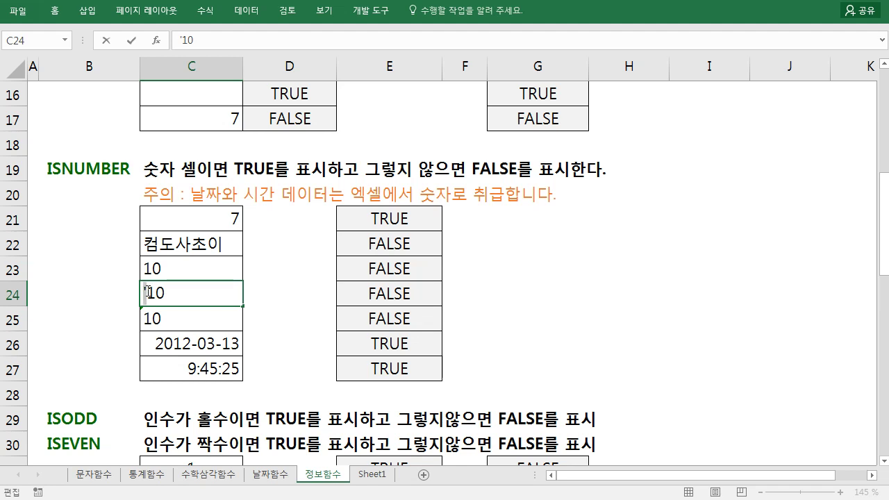
click(162, 290)
drag(161, 292, 145, 294)
click(147, 297)
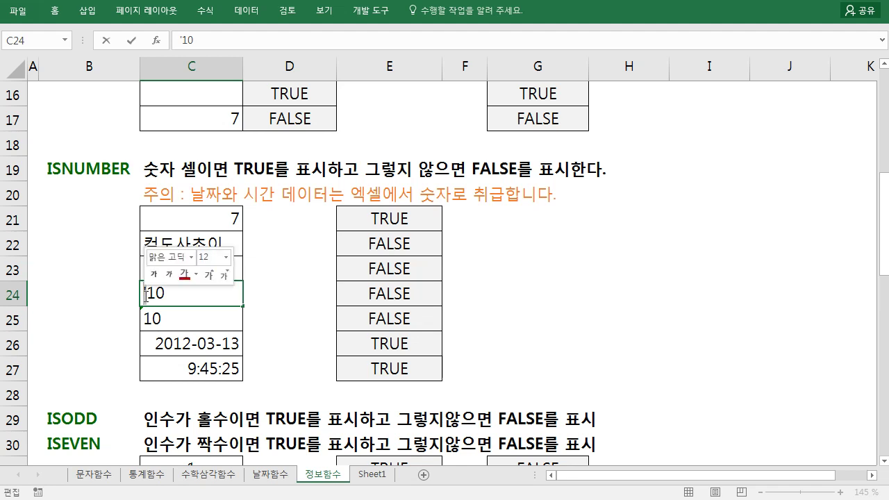
key(Escape)
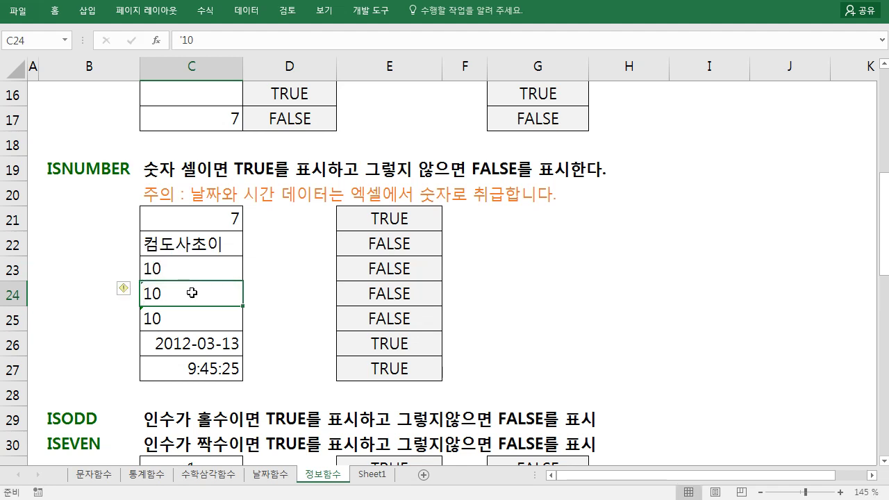
click(375, 294)
Step: Check the number format applied to C25 among the available formats, without changing it
click(174, 316)
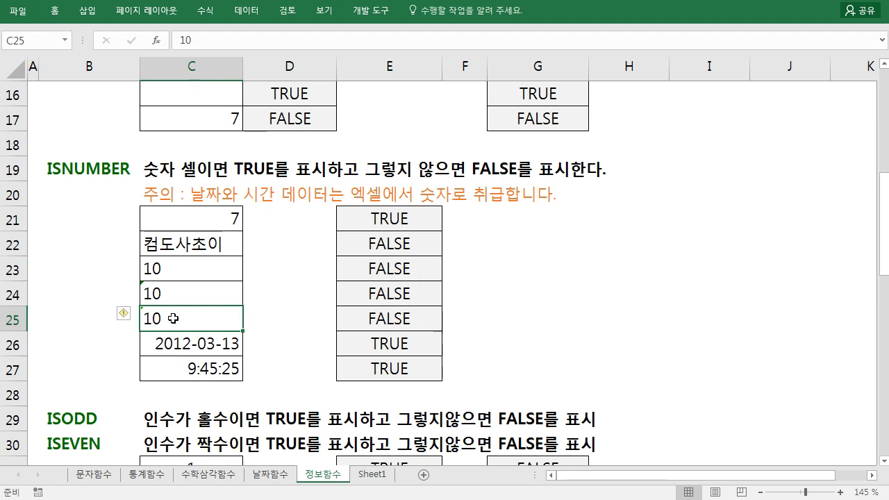
click(54, 11)
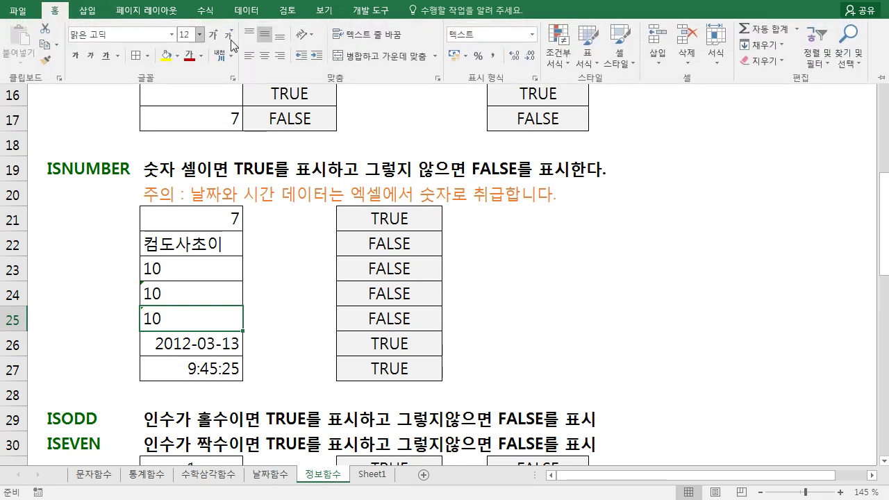
click(532, 34)
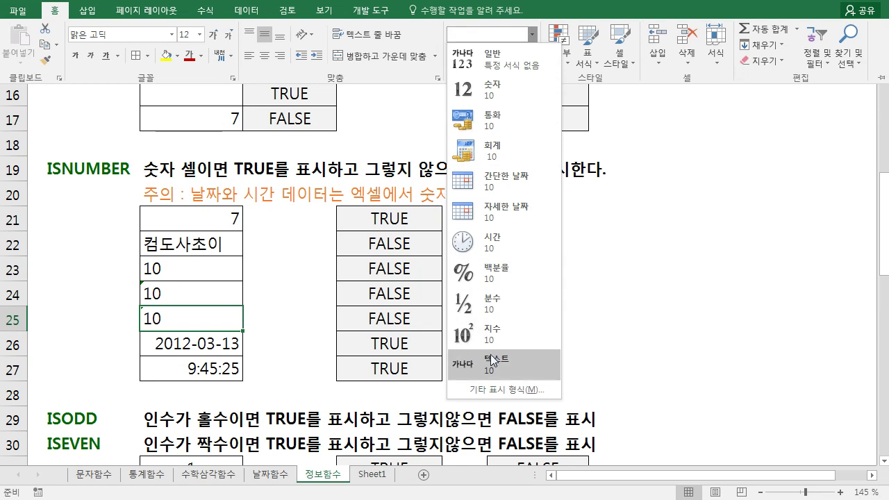
click(279, 333)
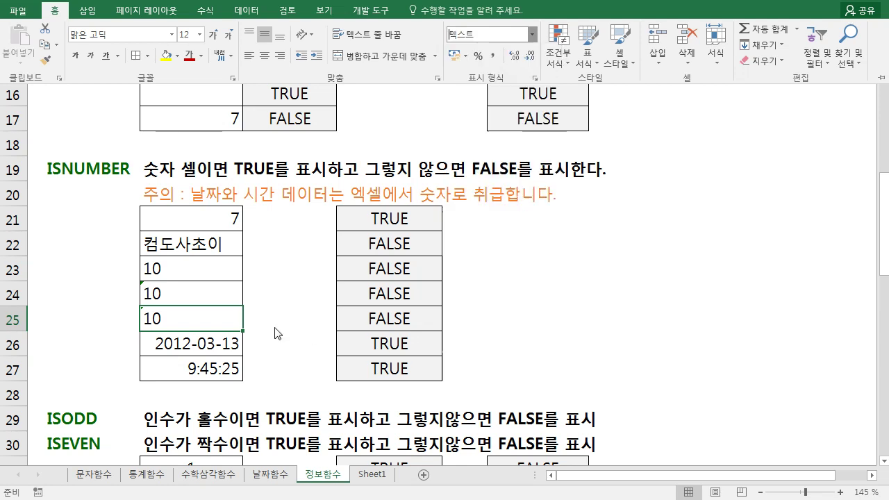
key(ctrl+F1)
Step: Review how the numbers in C23, C24 and C25 are each stored as text, including C25's number format
click(210, 269)
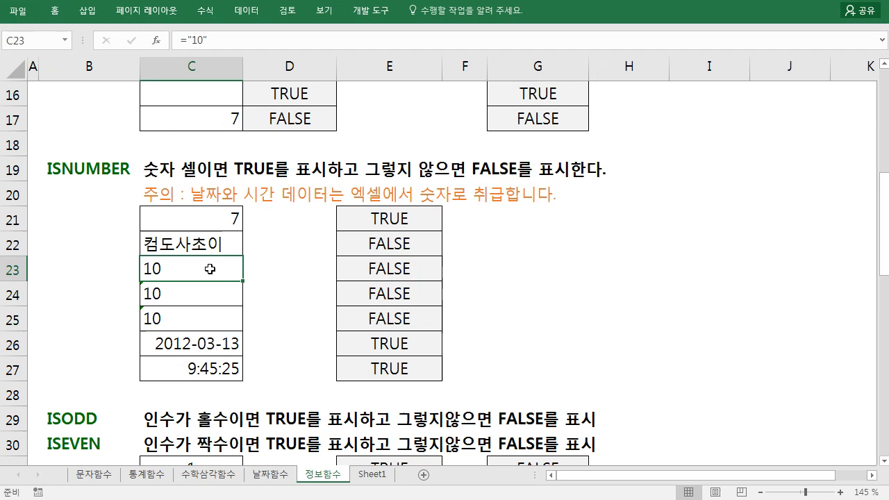
double_click(210, 269)
key(Escape)
click(199, 290)
double_click(199, 290)
click(204, 317)
double_click(206, 323)
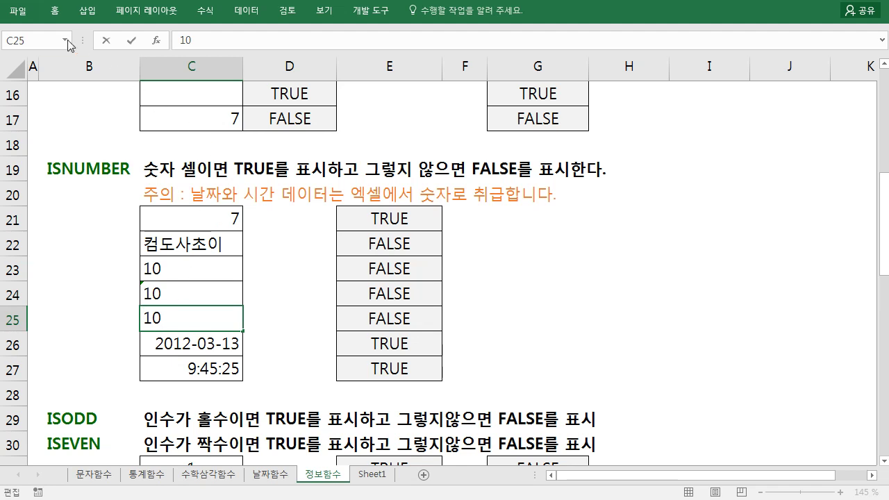
click(55, 11)
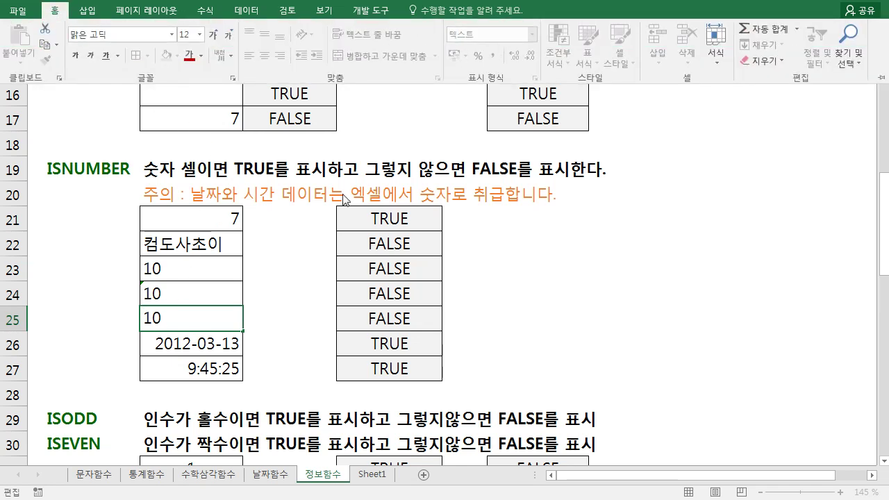
click(283, 306)
click(267, 319)
click(221, 316)
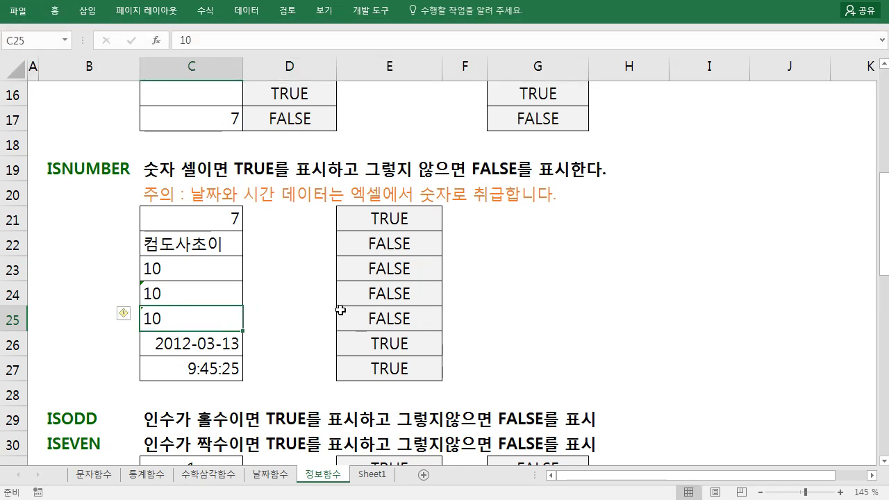
Step: Compare the text-stored numbers in C23:C25 with their ISNUMBER results in E23:E25
drag(234, 276, 228, 318)
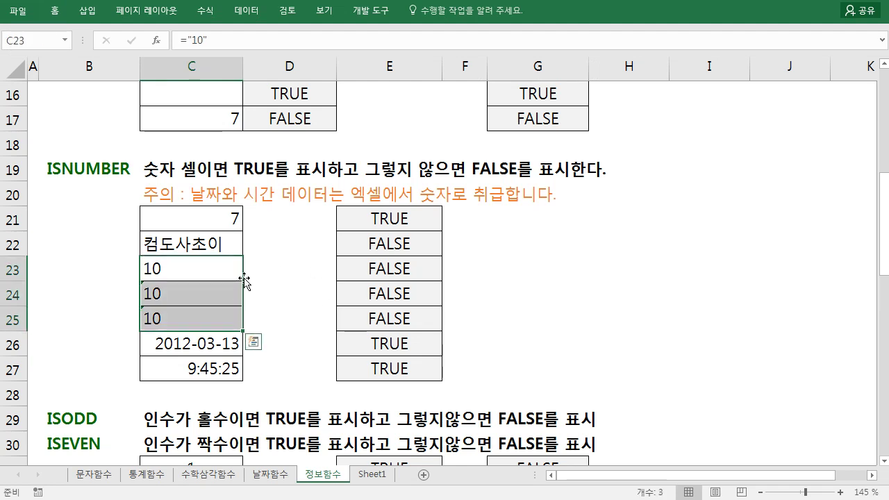
drag(226, 277, 231, 314)
drag(382, 264, 374, 315)
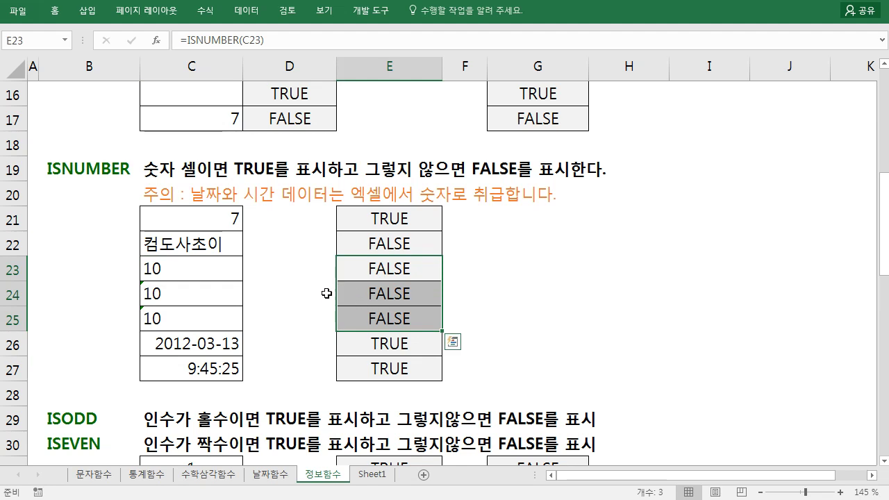
click(560, 223)
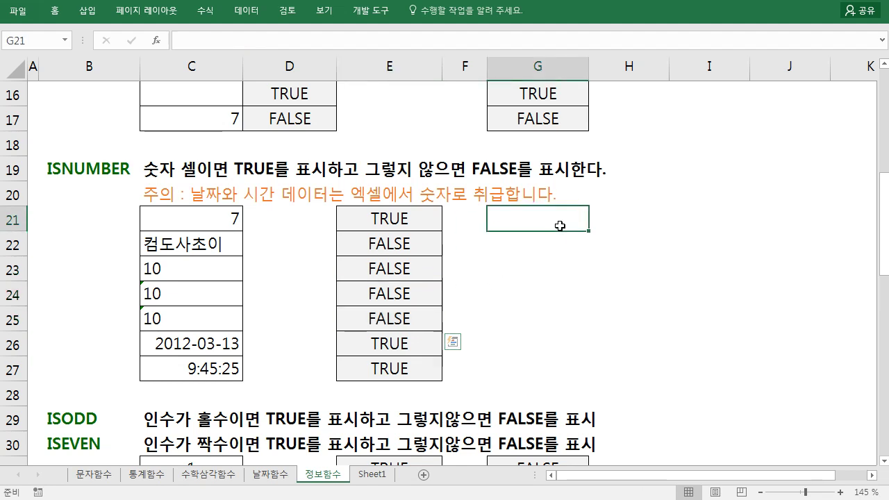
Step: Enter the sample code P-101 in G21 and move it to G22
text(ㅔ-1)
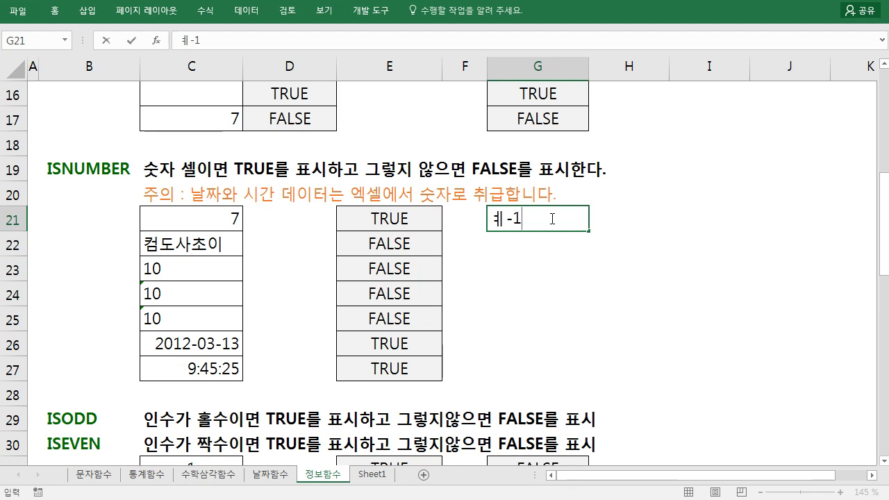
key(BackSpace)
key(BackSpace)
key(BackSpace)
key(BackSpace)
text(P-101)
key(Return)
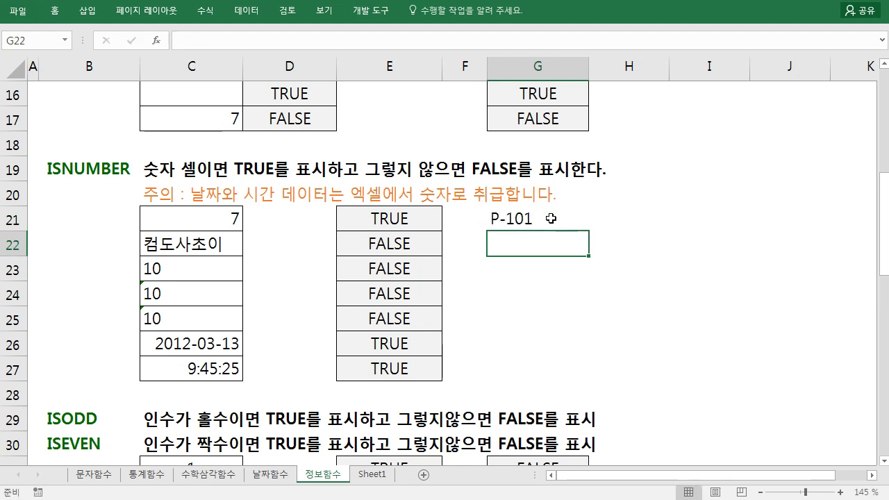
key(Right)
key(Up)
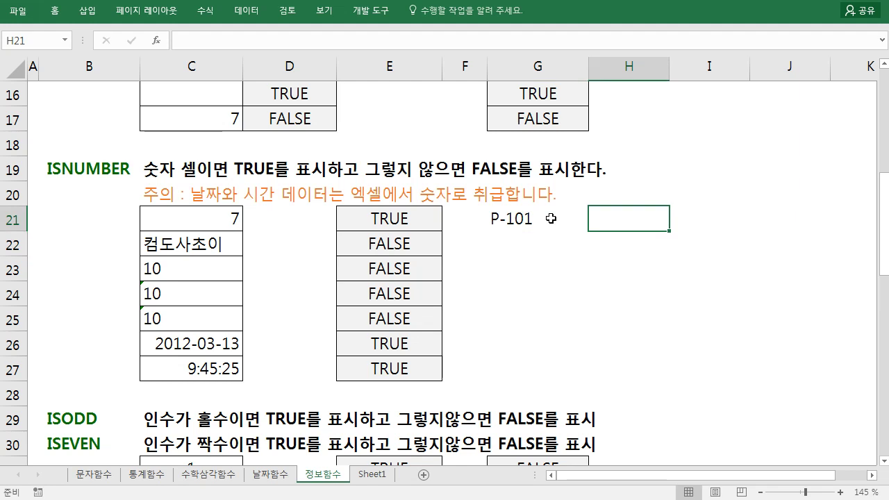
click(550, 218)
drag(566, 231, 556, 249)
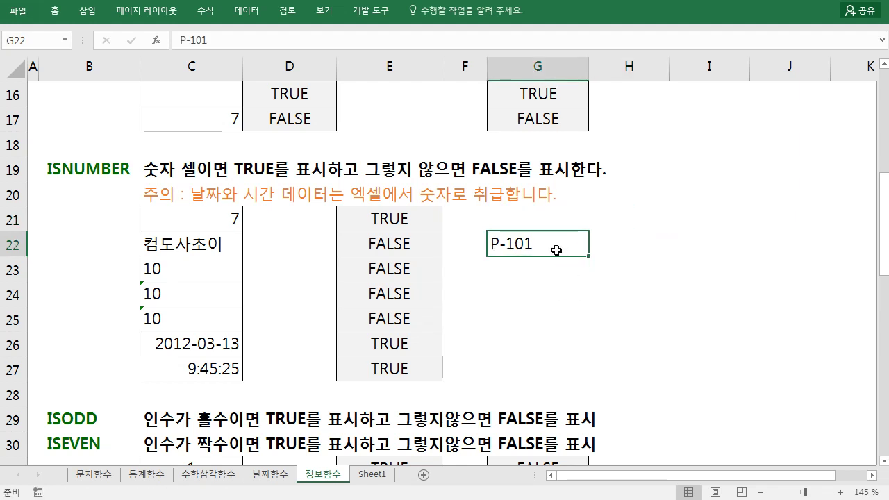
Step: Extract the last character of the code in G22 with =RIGHT(G22,1) in H22
click(610, 242)
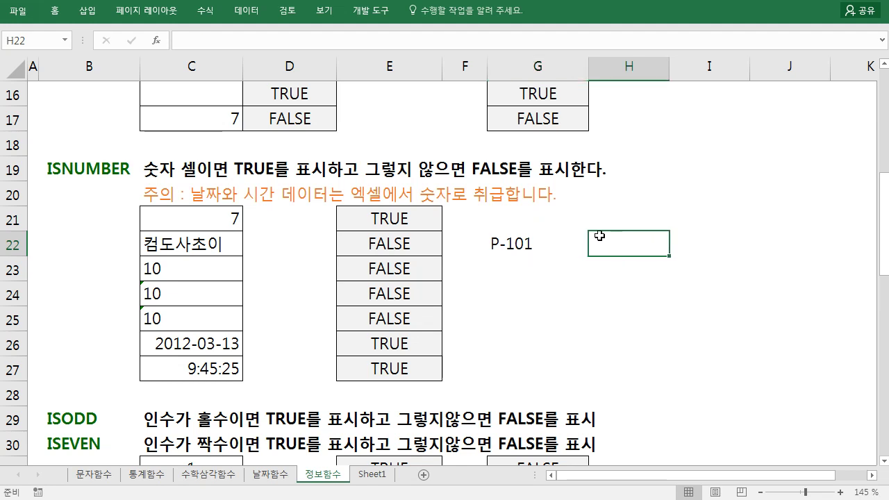
text(=)
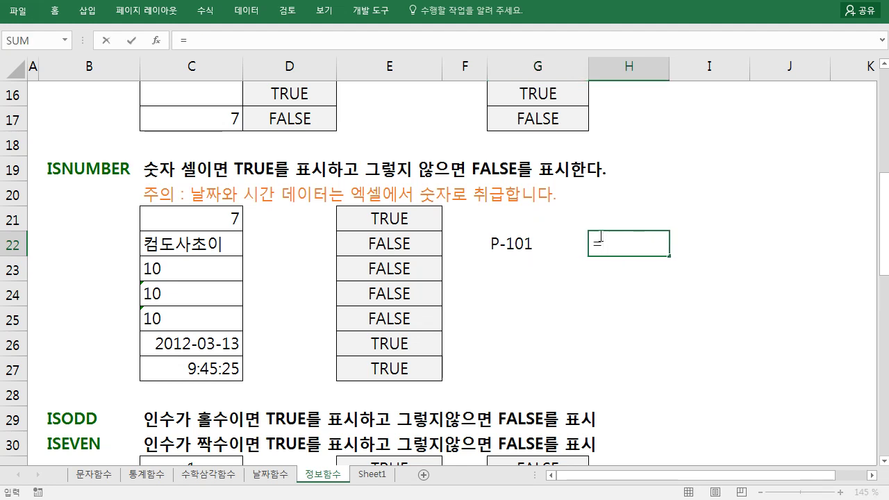
text(righ)
key(Tab)
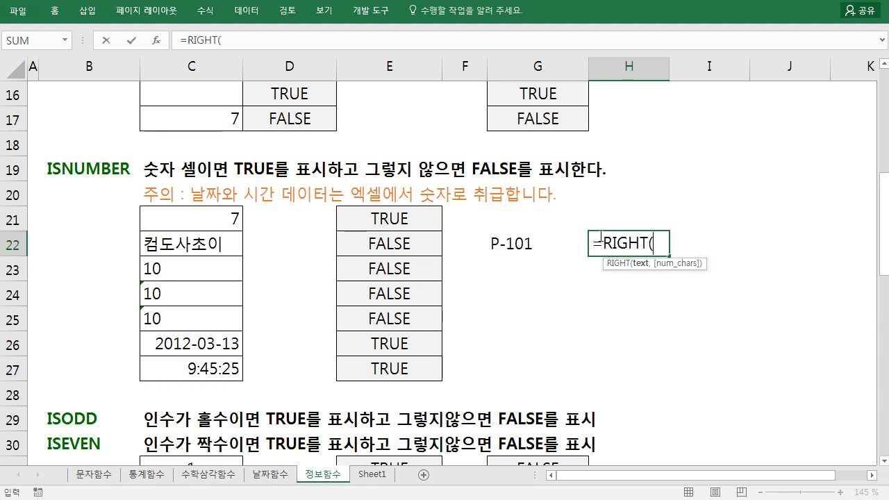
click(545, 247)
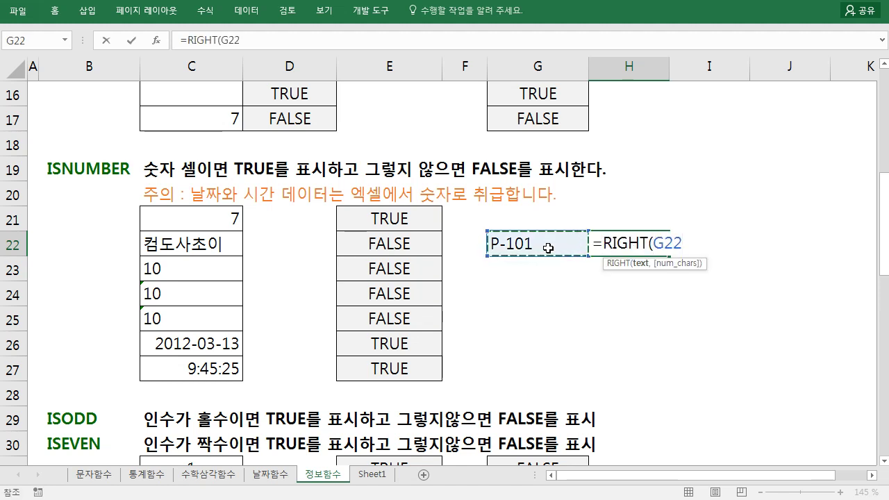
key(BackSpace)
text(,1)
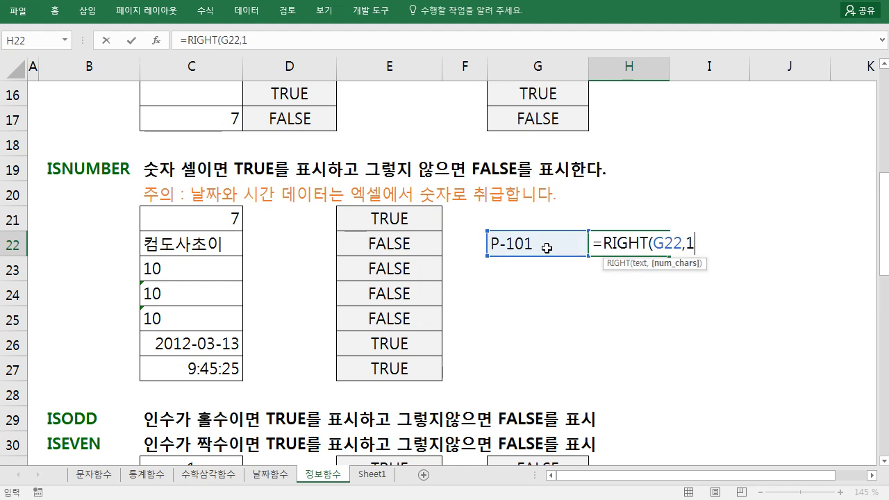
text())
key(Return)
key(Up)
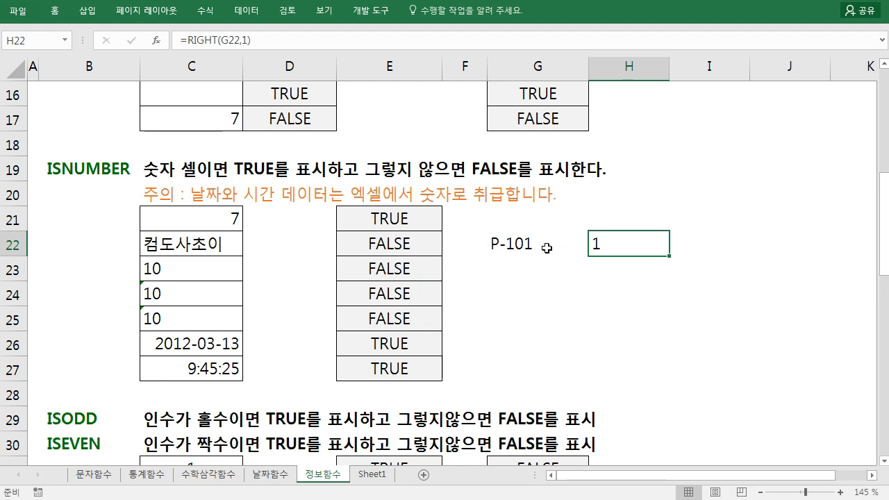
key(F2)
key(Escape)
Step: Test whether the extracted character is a number with =ISNUMBER(H22) in I22
key(Right)
text(=is)
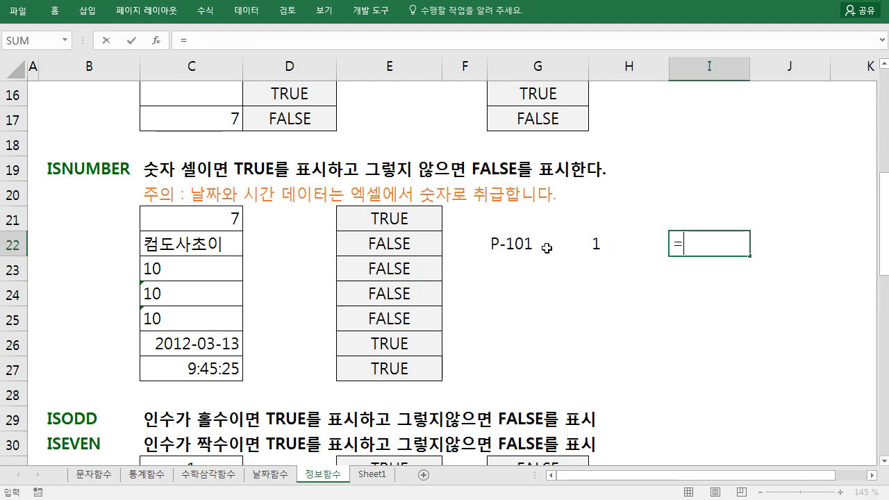
key(Tab)
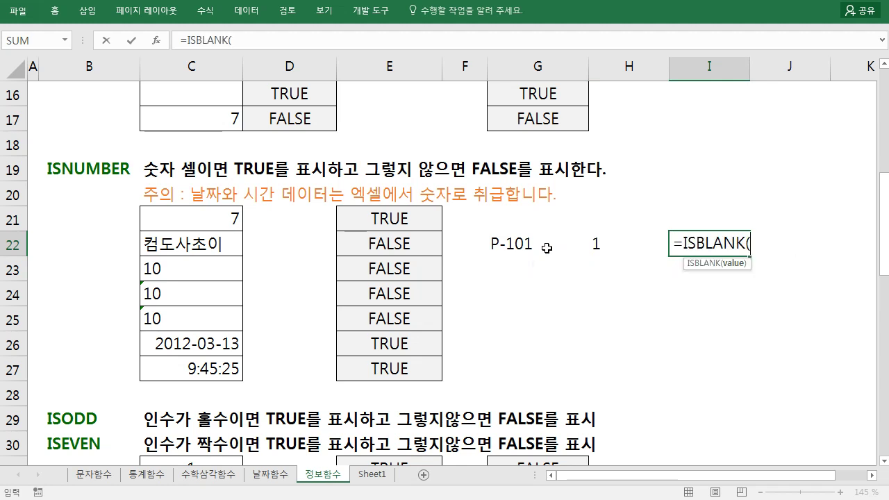
key(BackSpace)
key(BackSpace)
key(BackSpace)
key(BackSpace)
key(BackSpace)
key(BackSpace)
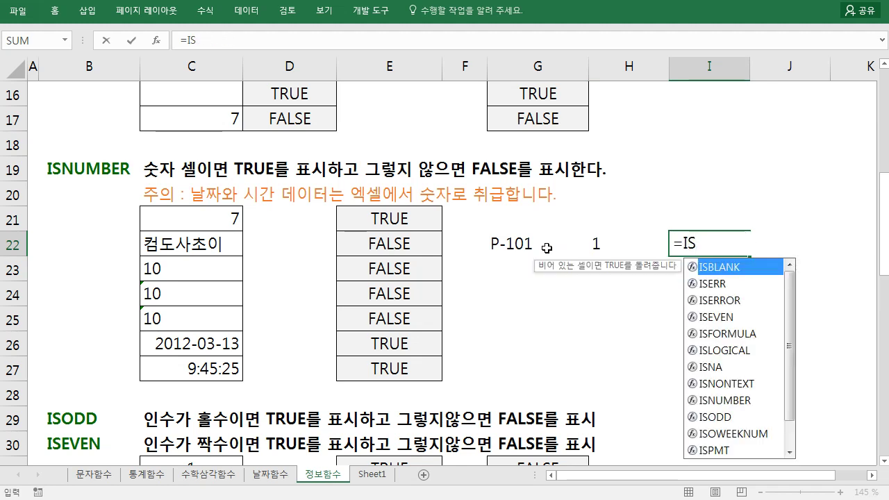
key(Down)
key(Down)
key(Down)
key(Down)
key(Down)
key(Down)
key(Down)
key(Down)
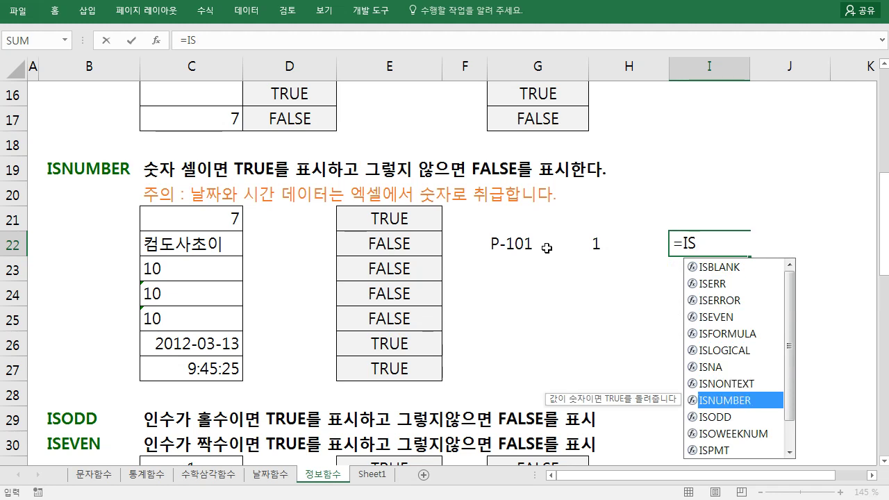
key(Tab)
click(591, 241)
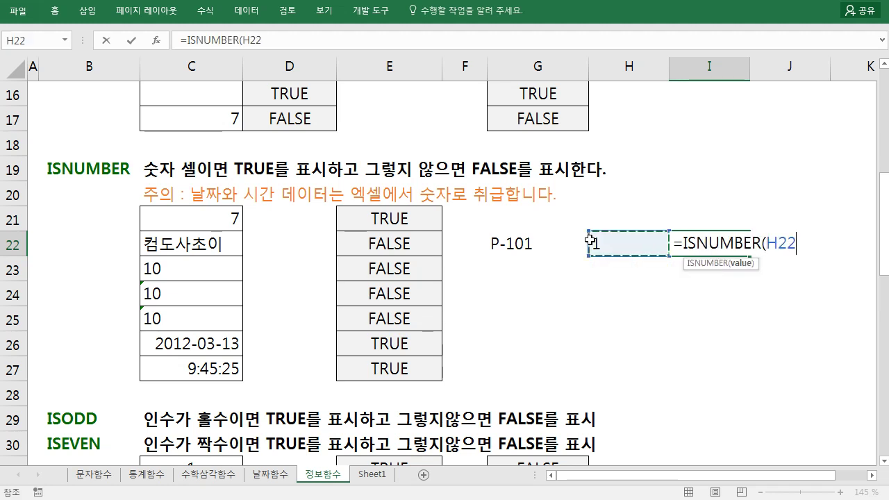
text())
key(ctrl+Return)
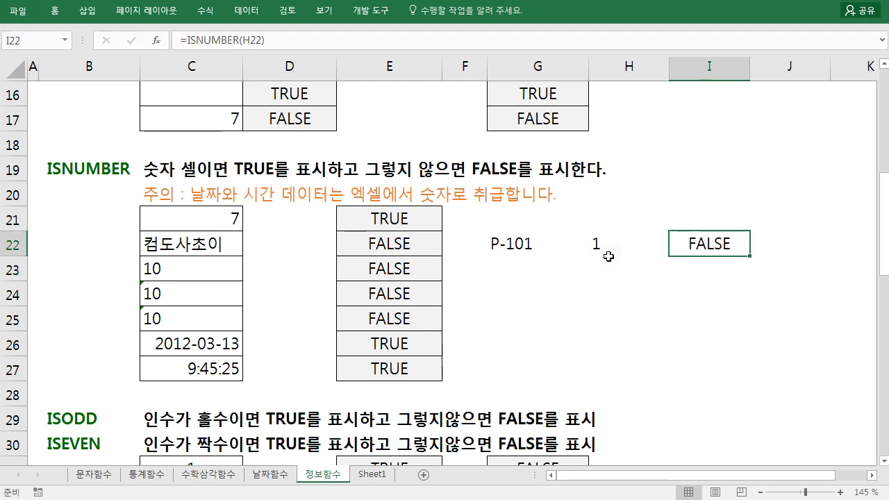
key(F2)
key(Escape)
click(606, 251)
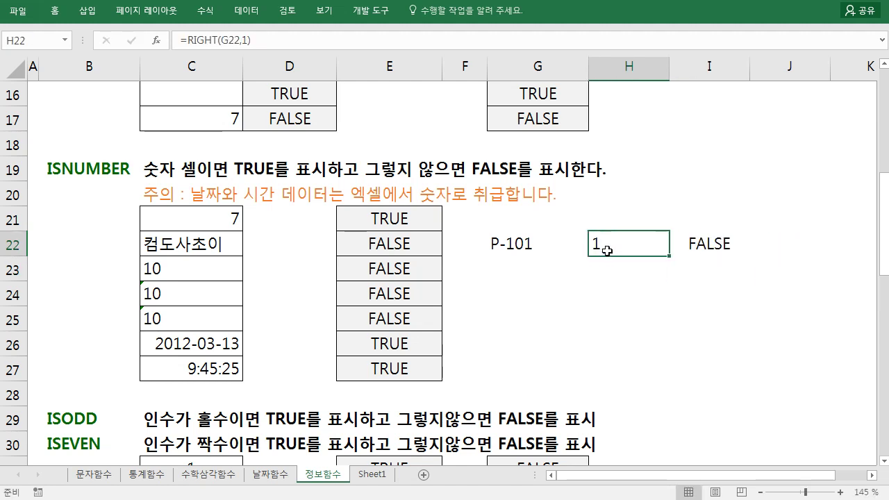
Step: Extract two characters of the code starting at the third with =MID(G22,3,2) in H23
click(607, 273)
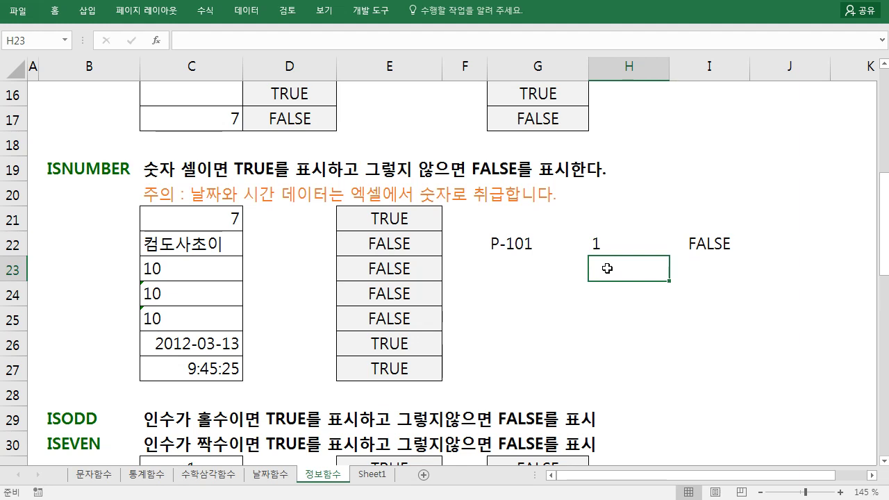
text(m)
key(BackSpace)
text(=mid)
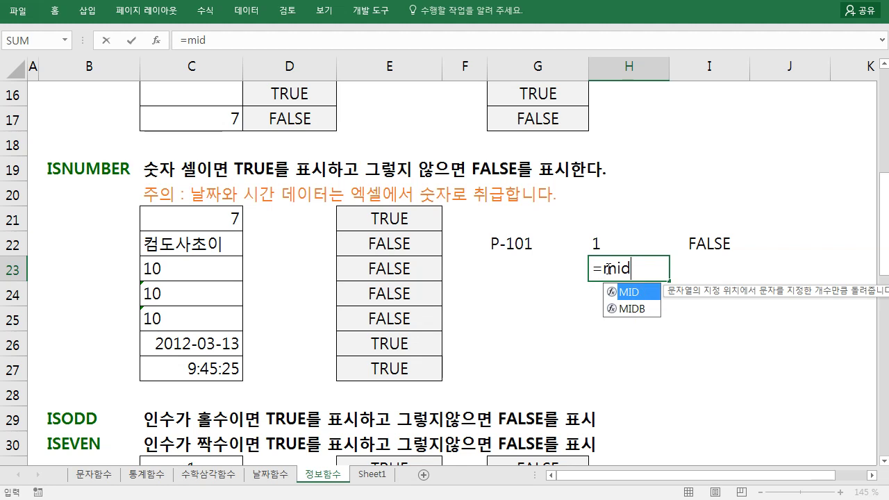
key(Tab)
click(524, 247)
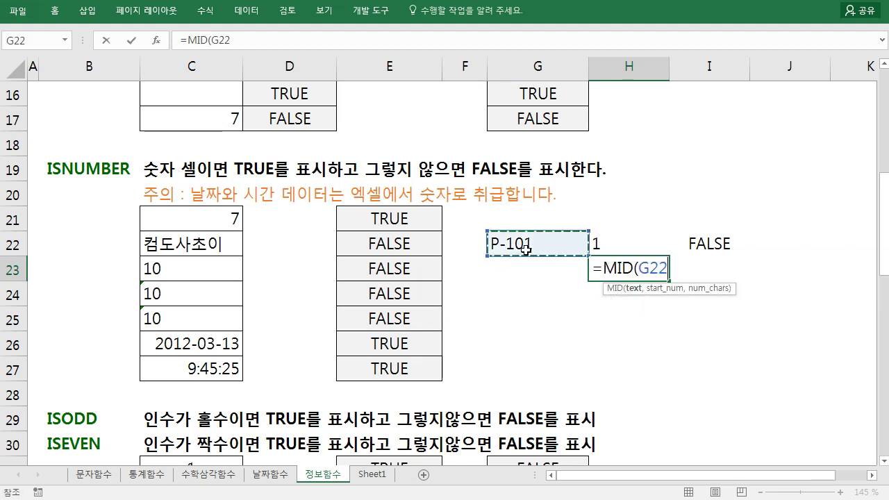
text(,)
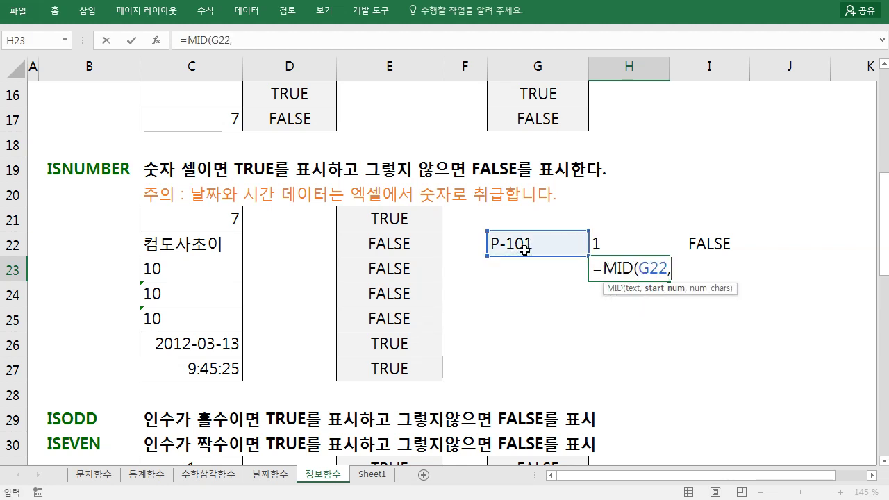
text(3,2))
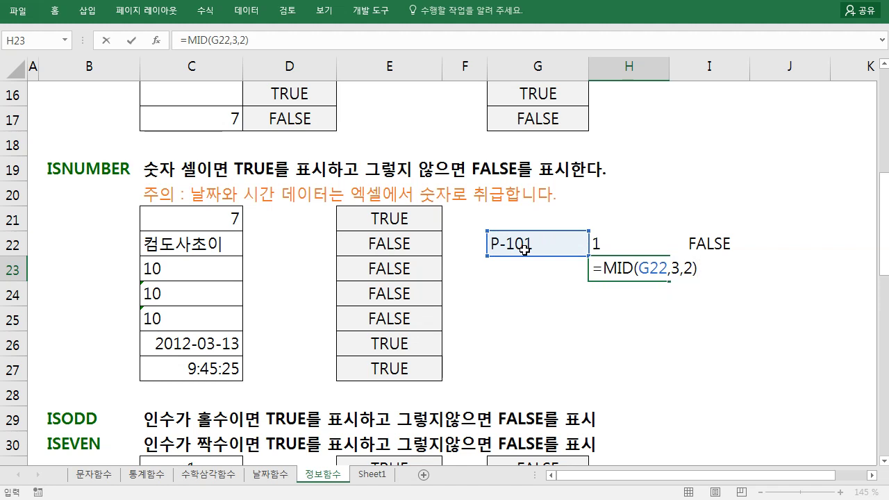
text(₩)
key(BackSpace)
key(Return)
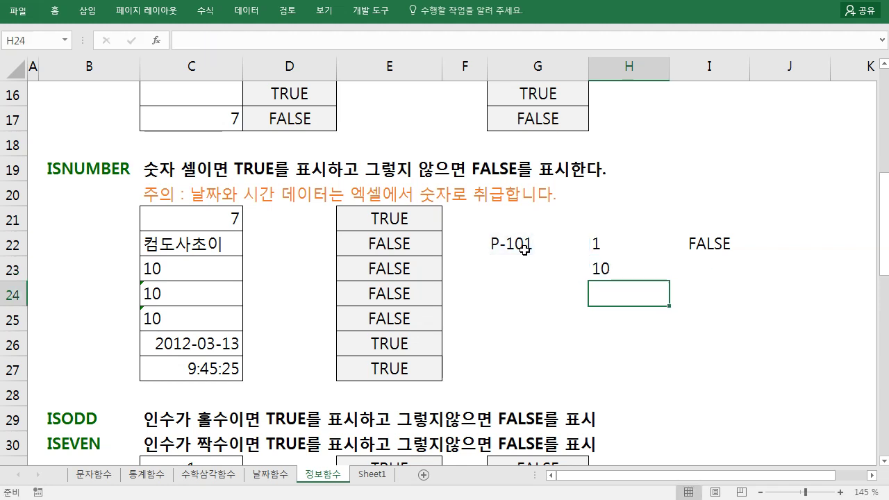
Step: Copy the ISNUMBER formula from I22 down to I23
click(708, 250)
drag(750, 257, 749, 281)
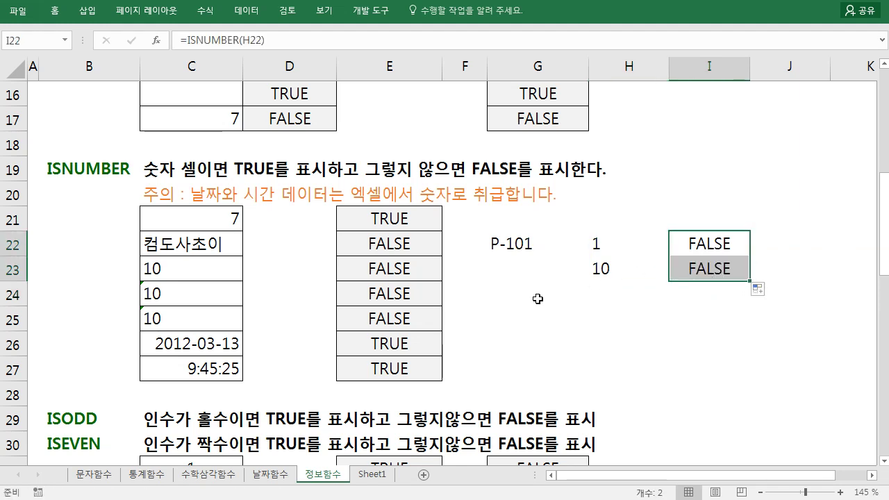
click(595, 288)
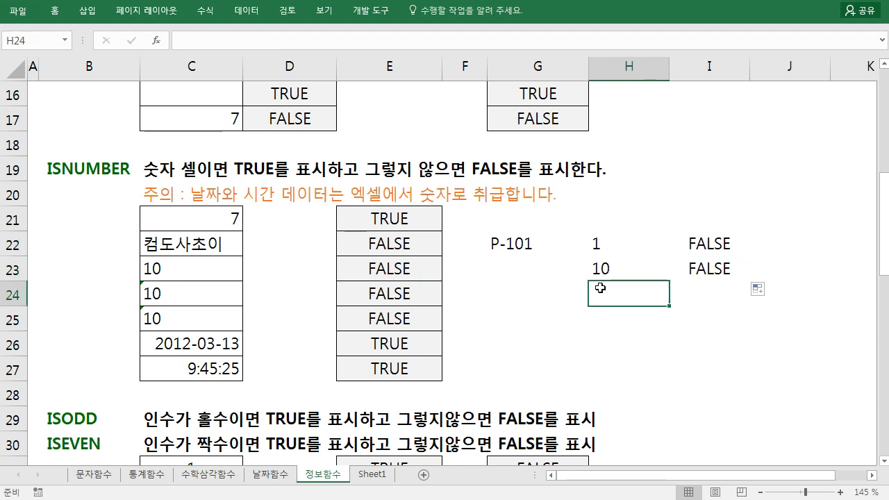
Step: Compare the extracted values in H22:H23 with the ISNUMBER formulas and results in I22:I23
drag(606, 250, 606, 281)
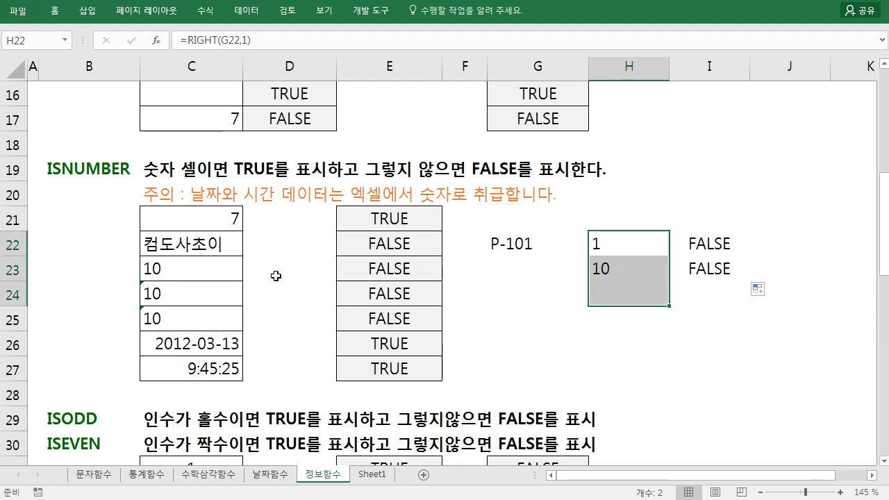
drag(540, 243, 544, 269)
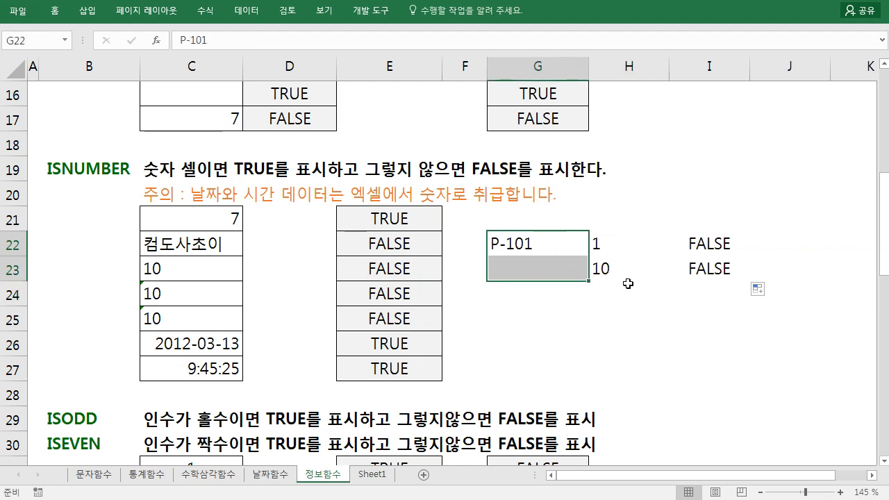
drag(701, 249, 705, 264)
double_click(708, 243)
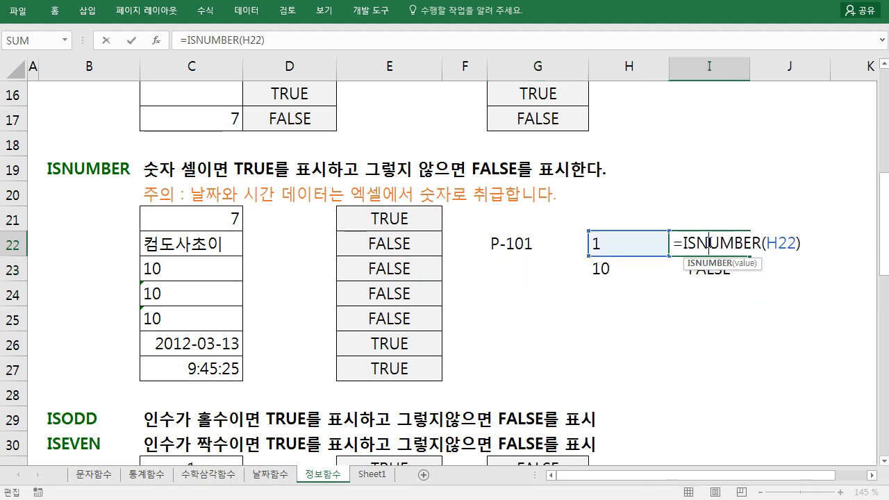
key(Escape)
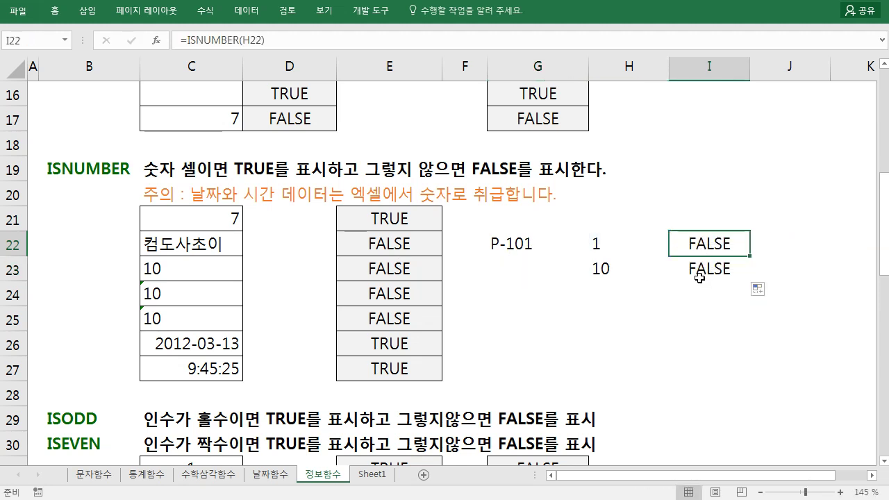
double_click(704, 267)
key(Escape)
double_click(704, 243)
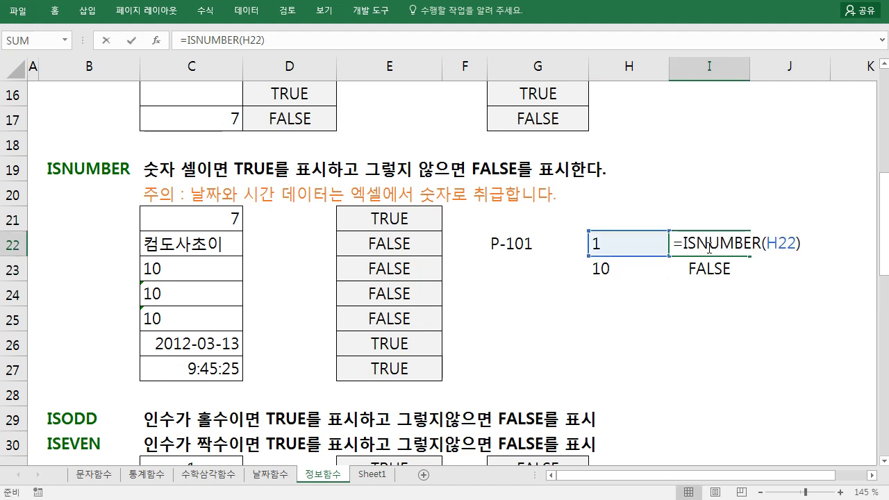
click(706, 270)
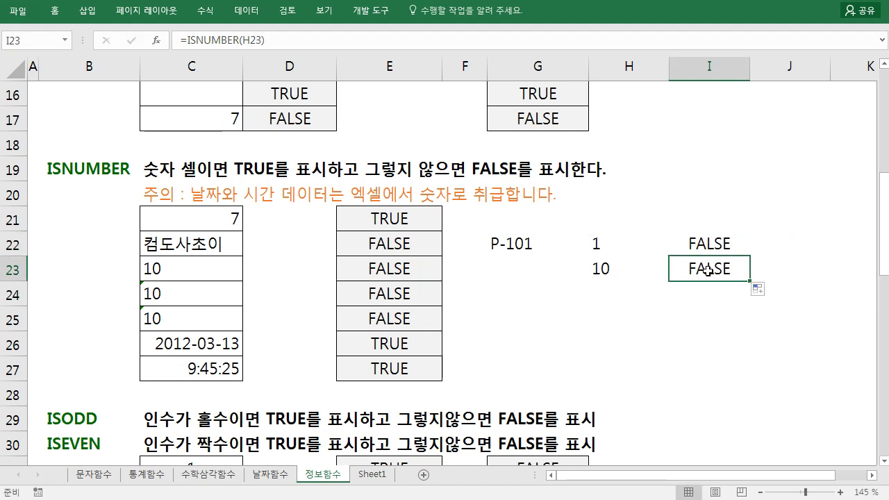
drag(704, 243, 704, 264)
Step: Compare the date and time in C26:C27 with their ISNUMBER results in E26:E27
drag(234, 341, 230, 363)
drag(373, 341, 377, 360)
drag(378, 347, 380, 362)
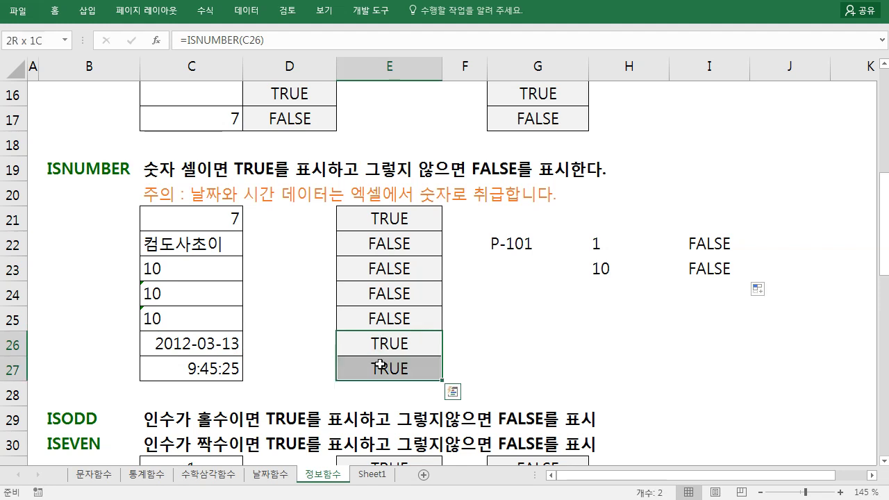
drag(221, 343, 233, 364)
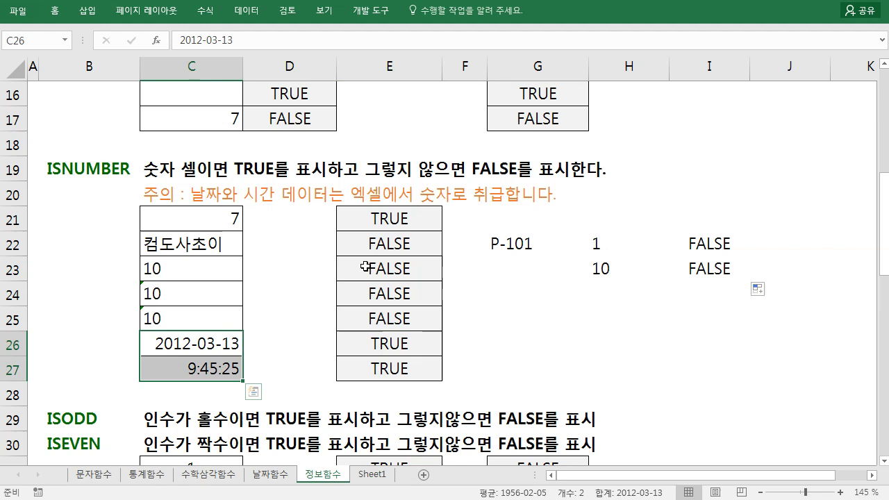
Step: Inspect the ISODD formula in E31 and fill it down through E40
scroll(364, 267, down, 2)
scroll(365, 272, down, 2)
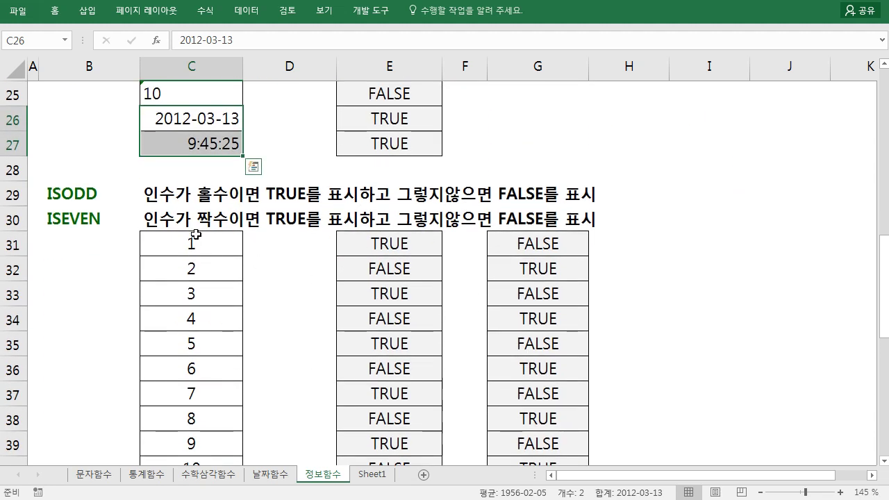
scroll(196, 235, down, 1)
double_click(357, 170)
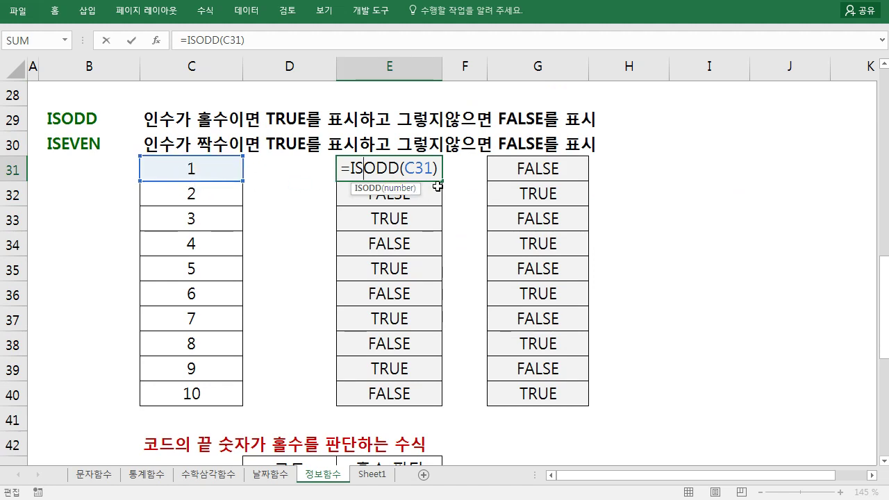
drag(443, 181, 447, 400)
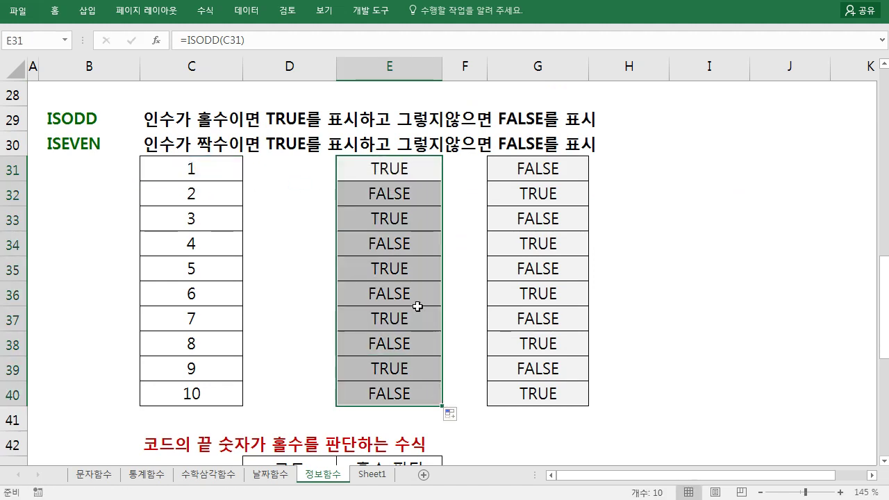
Step: Compare the odd and even numbers in column C with their ISODD results in column E
click(389, 197)
click(386, 237)
click(386, 265)
click(383, 291)
click(208, 170)
click(210, 219)
click(208, 270)
click(212, 321)
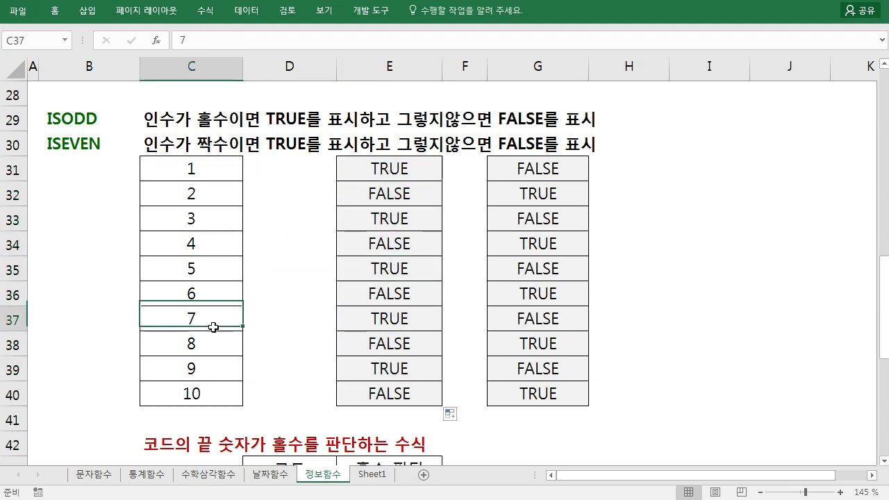
click(227, 359)
Step: Inspect the ISEVEN formula in G31 and the cell it refers to
click(531, 170)
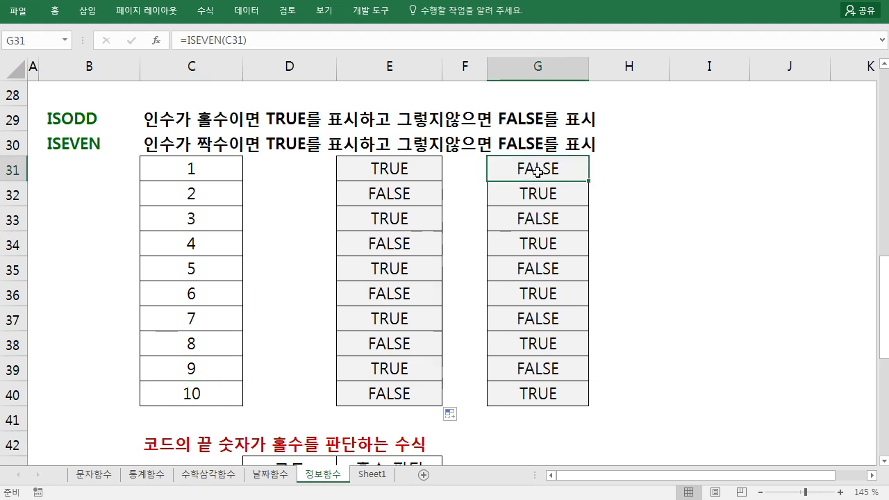
double_click(538, 171)
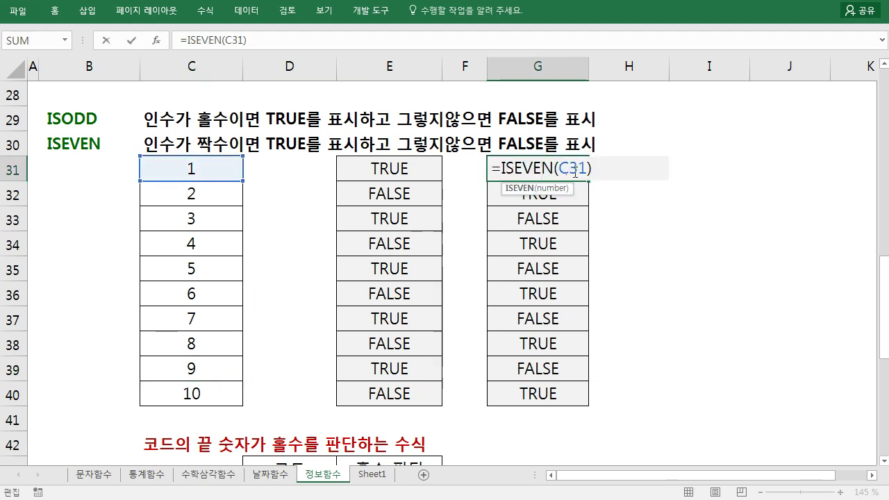